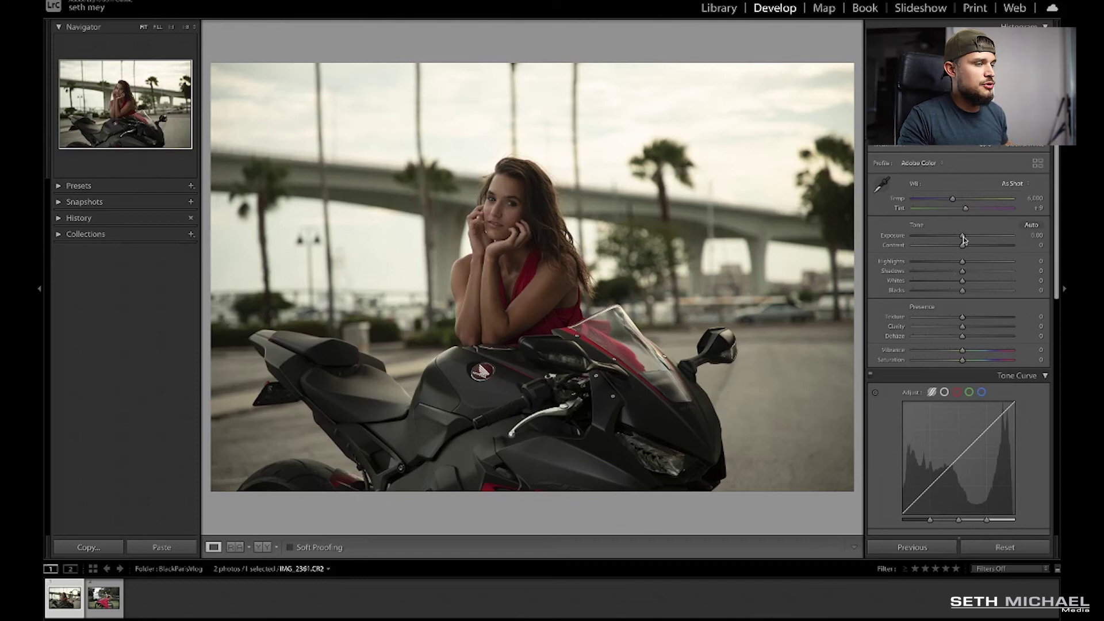
# - Set the photo's Exposure to +2.95, Contrast to +60, Highlights to +20, Shadows to -10, Whites to -100 and Blacks to +40
pyautogui.moveTo(964, 240); pyautogui.dragTo(992, 239)
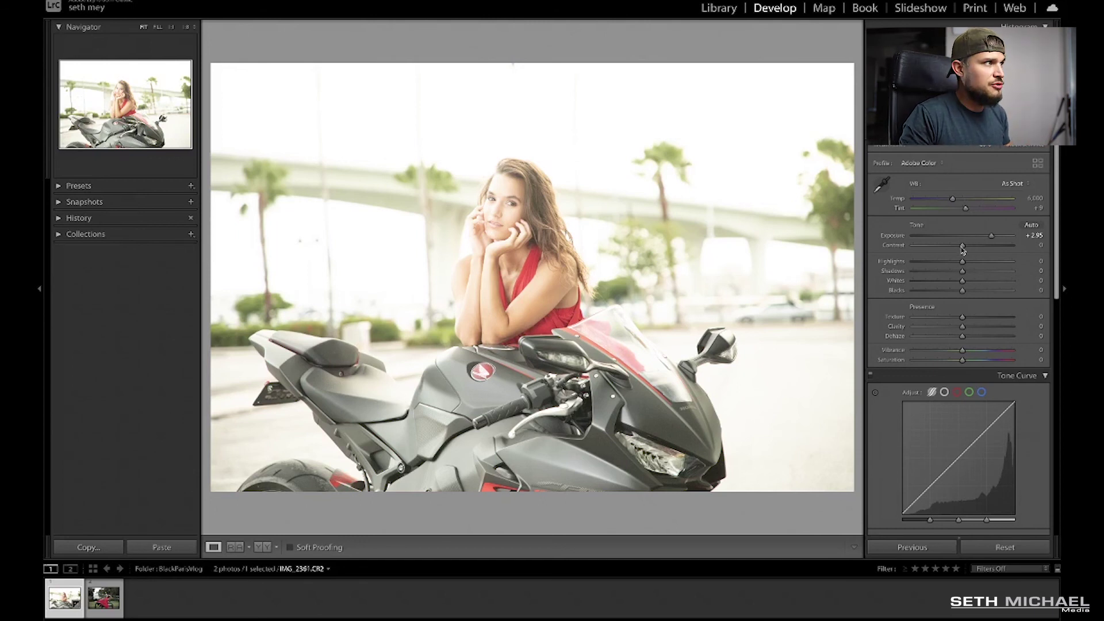
pyautogui.moveTo(963, 250); pyautogui.dragTo(992, 248)
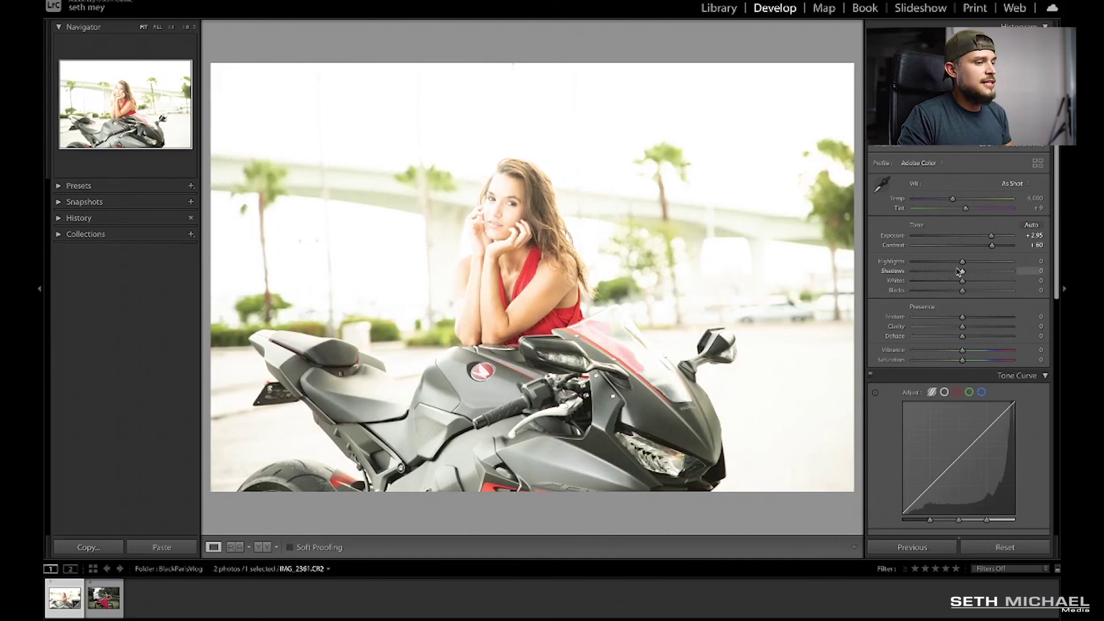
pyautogui.moveTo(963, 262); pyautogui.dragTo(973, 265)
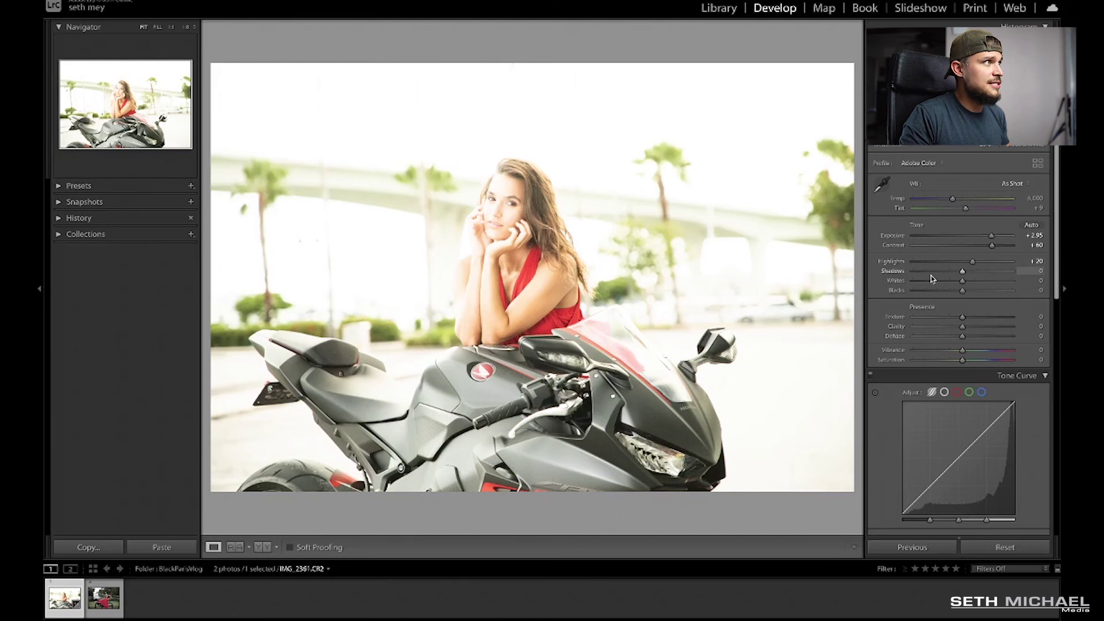
pyautogui.moveTo(962, 273); pyautogui.dragTo(957, 274)
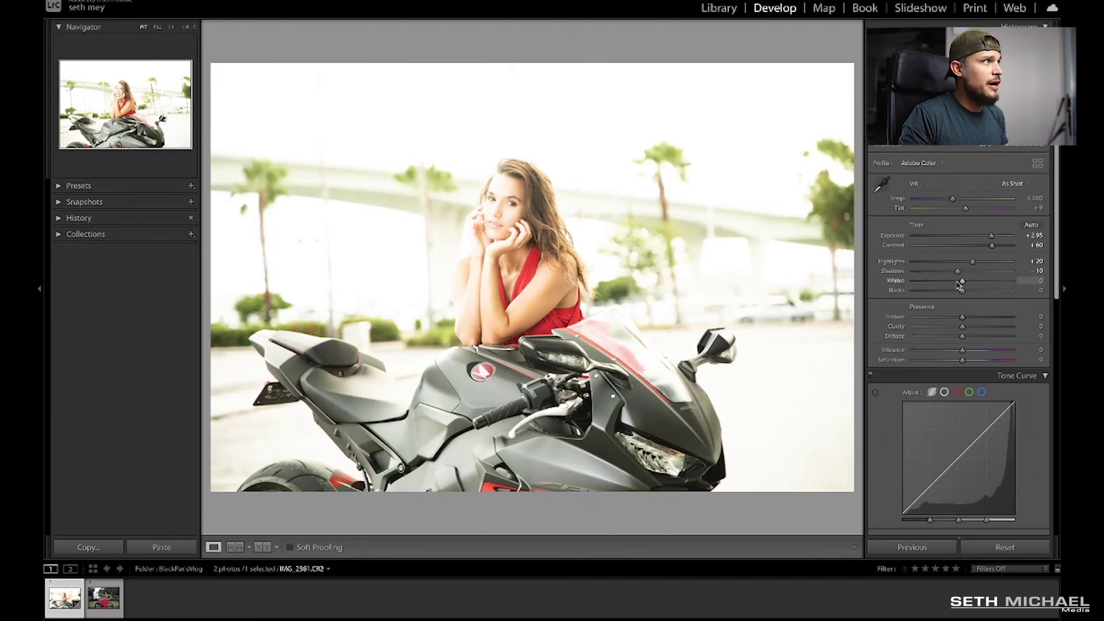
pyautogui.moveTo(964, 283); pyautogui.dragTo(891, 285)
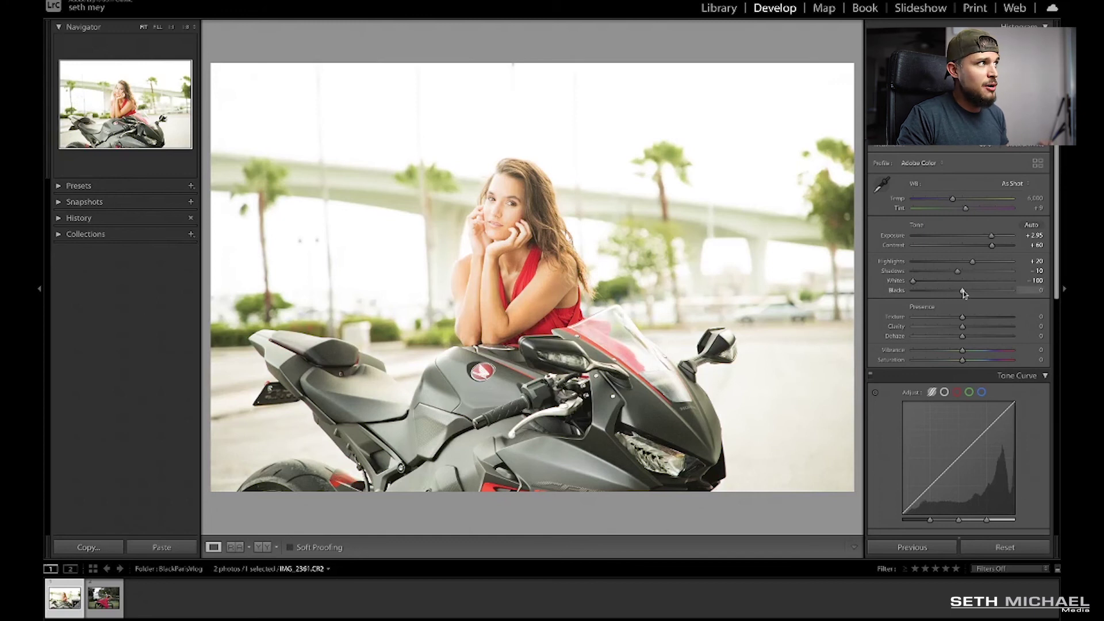
pyautogui.moveTo(964, 294); pyautogui.dragTo(985, 294)
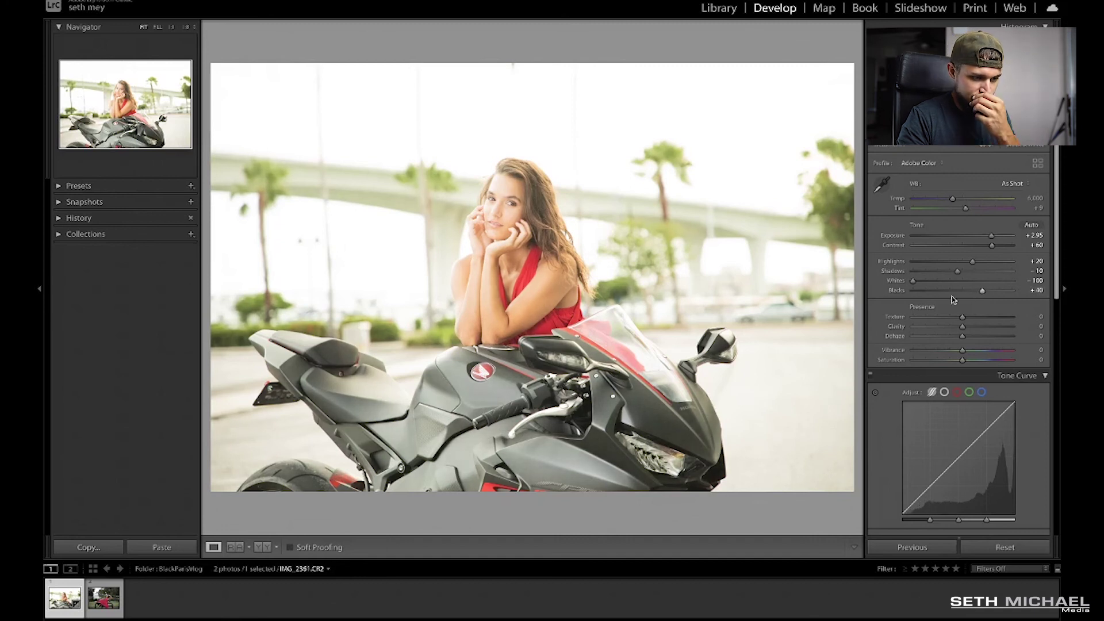
# - Compare the brightened photo with its original side by side and return to the single-photo view
pyautogui.scroll(-1, 936, 311)
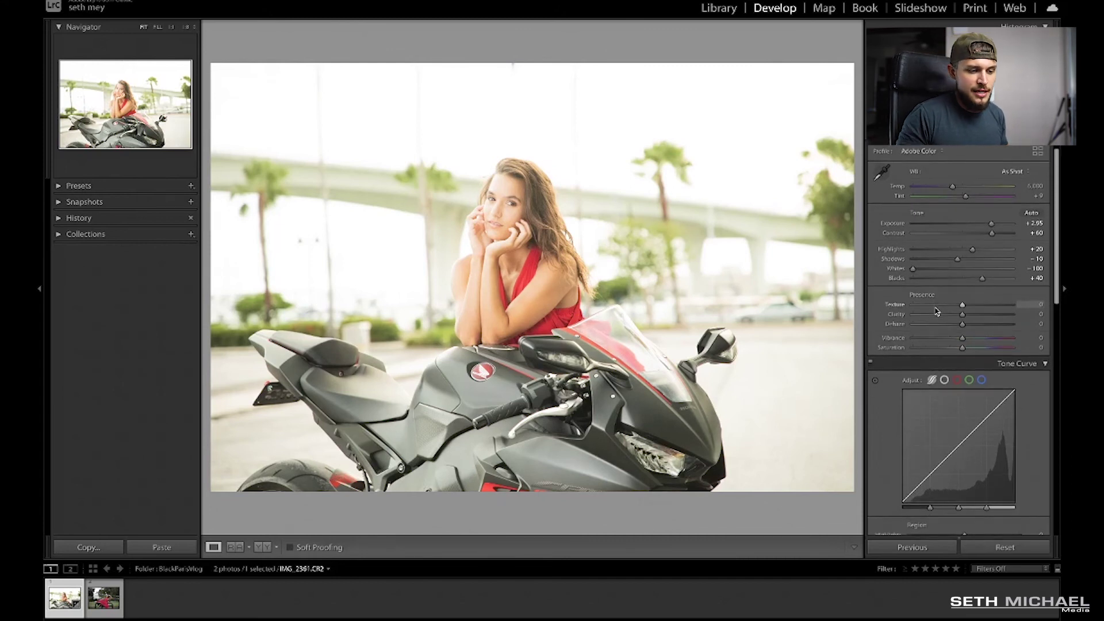
pyautogui.click(262, 547)
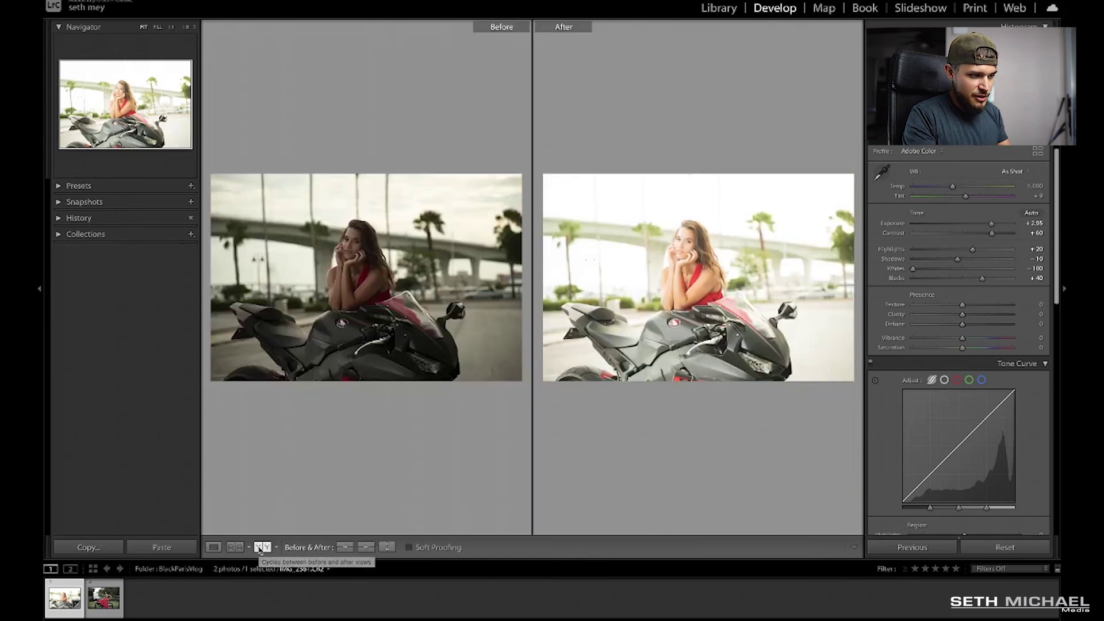
pyautogui.click(214, 547)
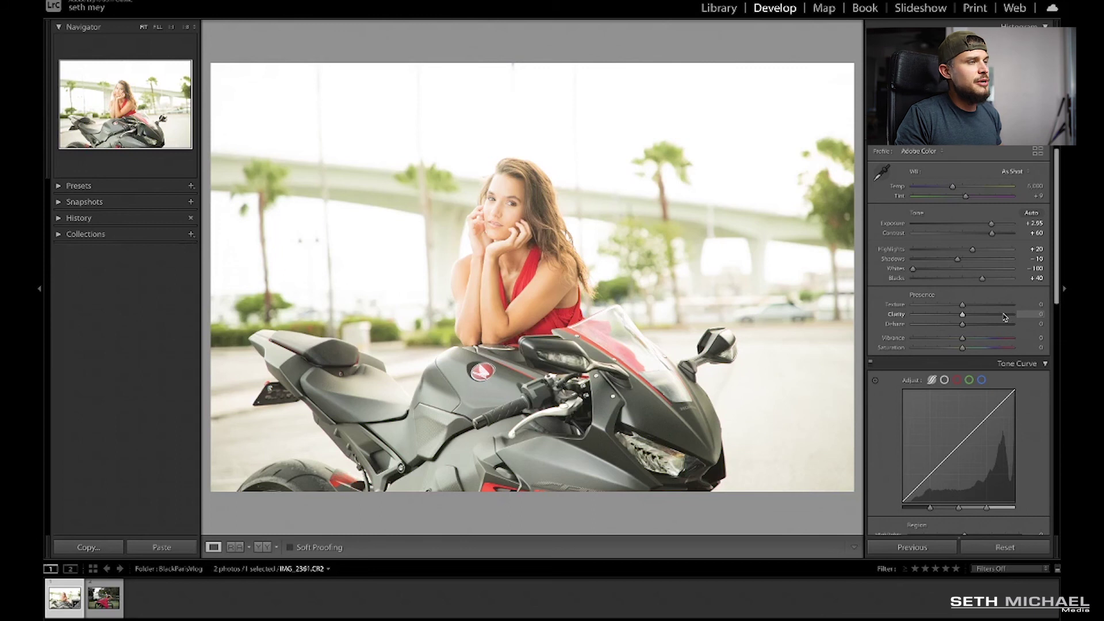
# - Set Texture to +10, Clarity to +20, Dehaze to +40, Vibrance to -25 and Saturation to -30, and compare the photo with its original
pyautogui.moveTo(963, 305); pyautogui.dragTo(970, 307)
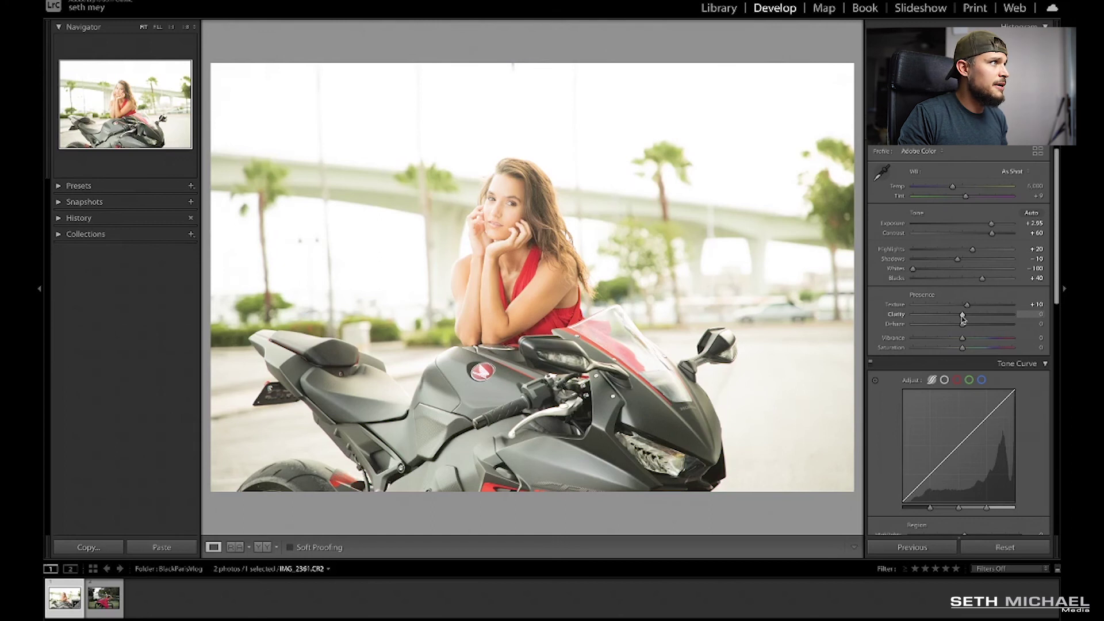
pyautogui.moveTo(962, 316); pyautogui.dragTo(972, 320)
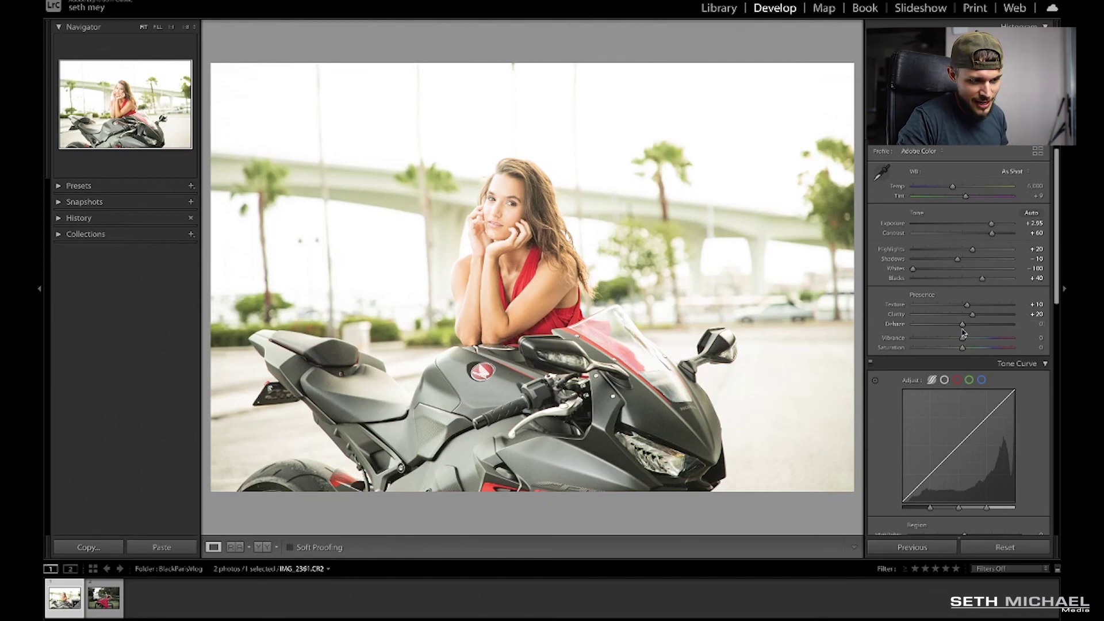
pyautogui.moveTo(964, 327); pyautogui.dragTo(983, 328)
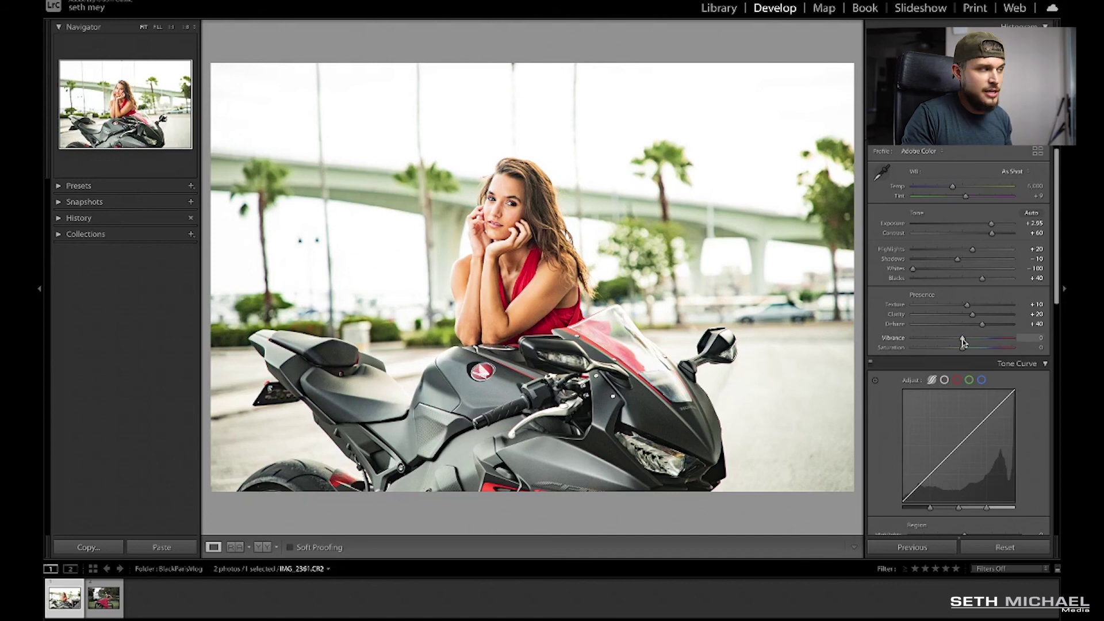
pyautogui.moveTo(963, 343); pyautogui.dragTo(952, 342)
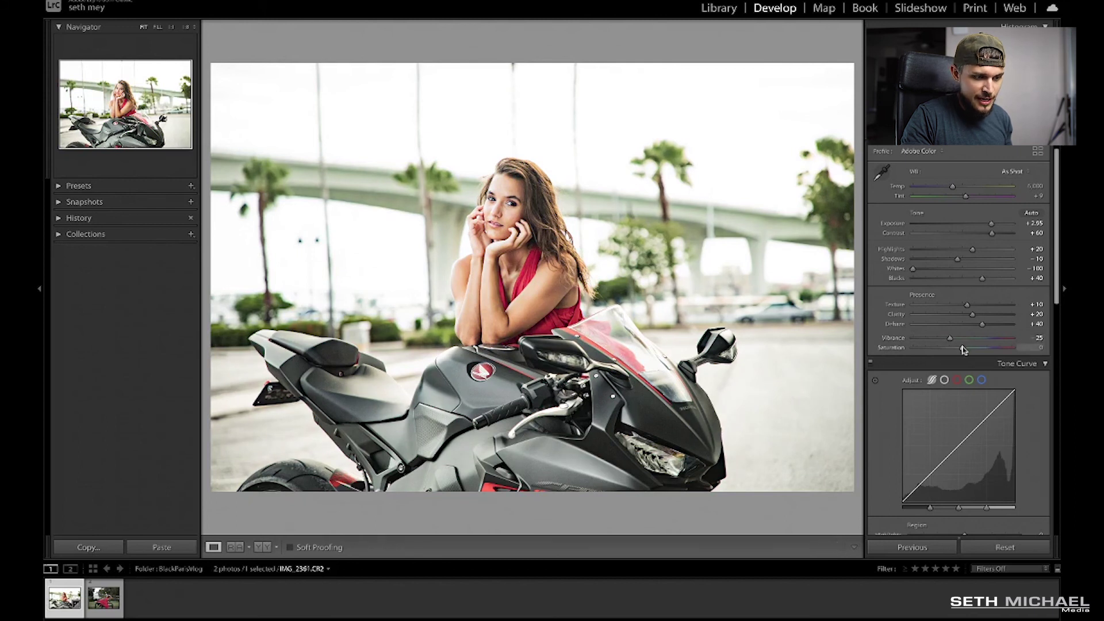
pyautogui.moveTo(963, 349); pyautogui.dragTo(949, 353)
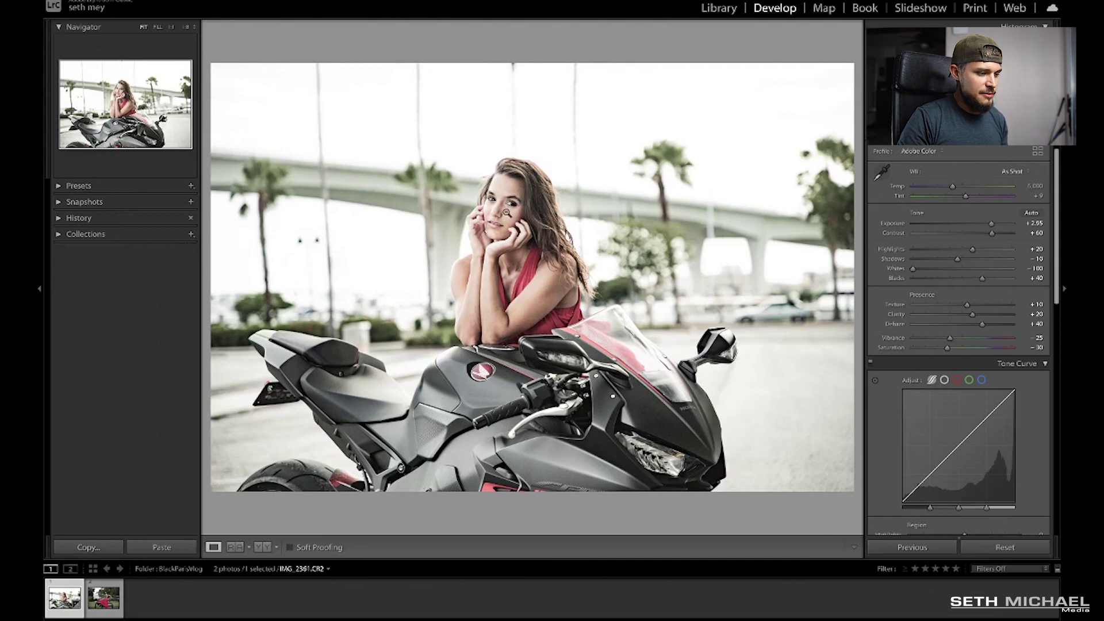
pyautogui.click(262, 546)
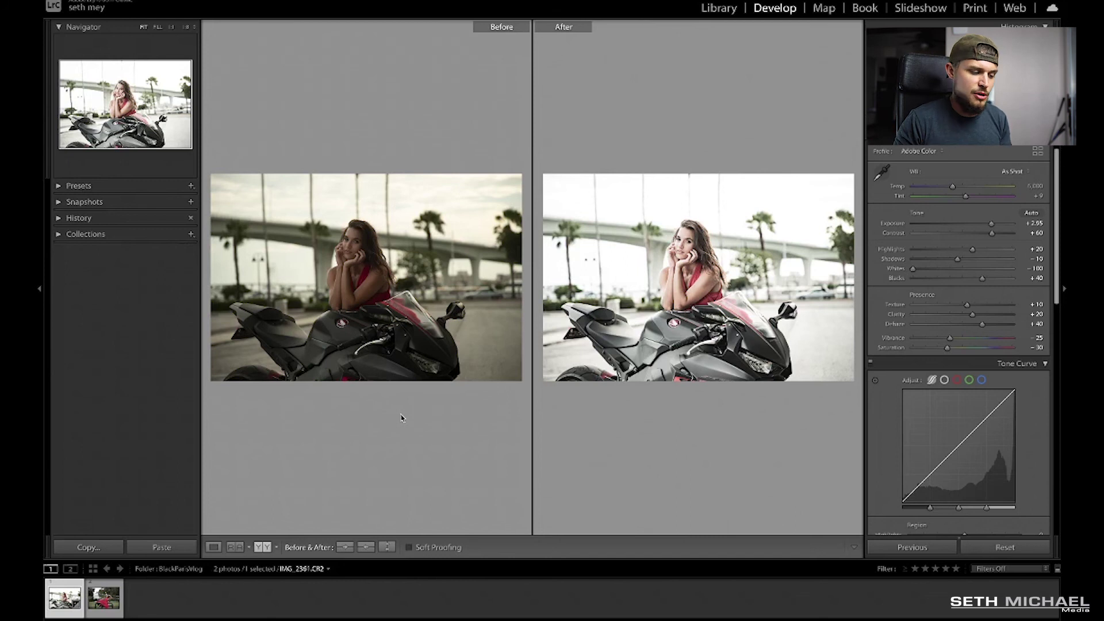
pyautogui.click(212, 547)
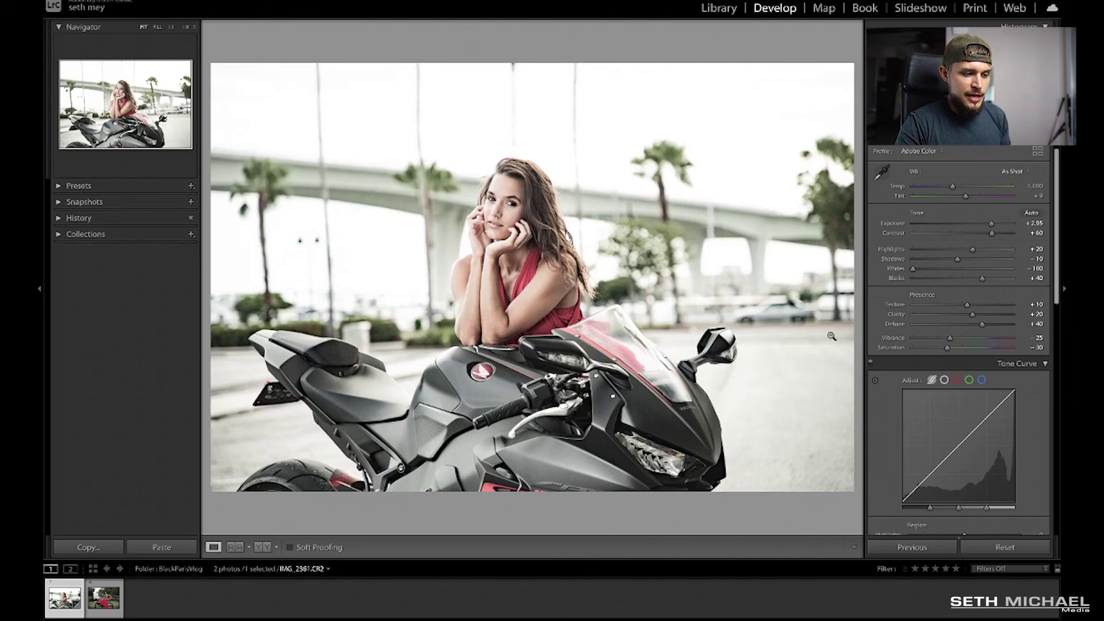
# - Shape the parametric tone curve with Shadows at -15, Darks at -35, Lights at -48 and Highlights at +3
pyautogui.scroll(-2, 894, 414)
pyautogui.scroll(-5, 894, 414)
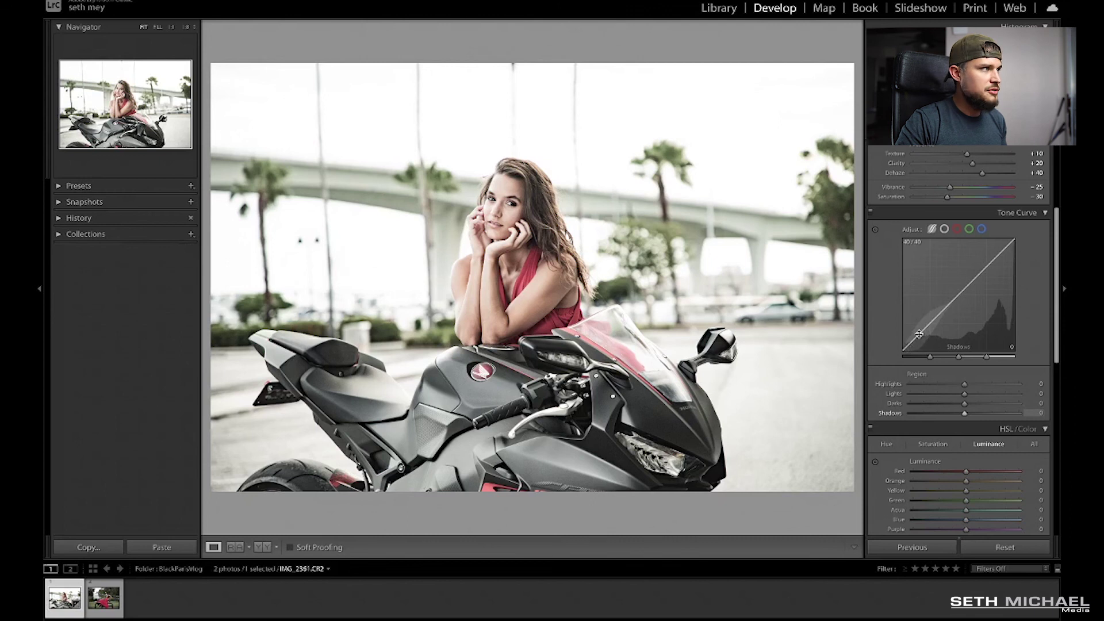
pyautogui.moveTo(918, 334); pyautogui.dragTo(919, 336)
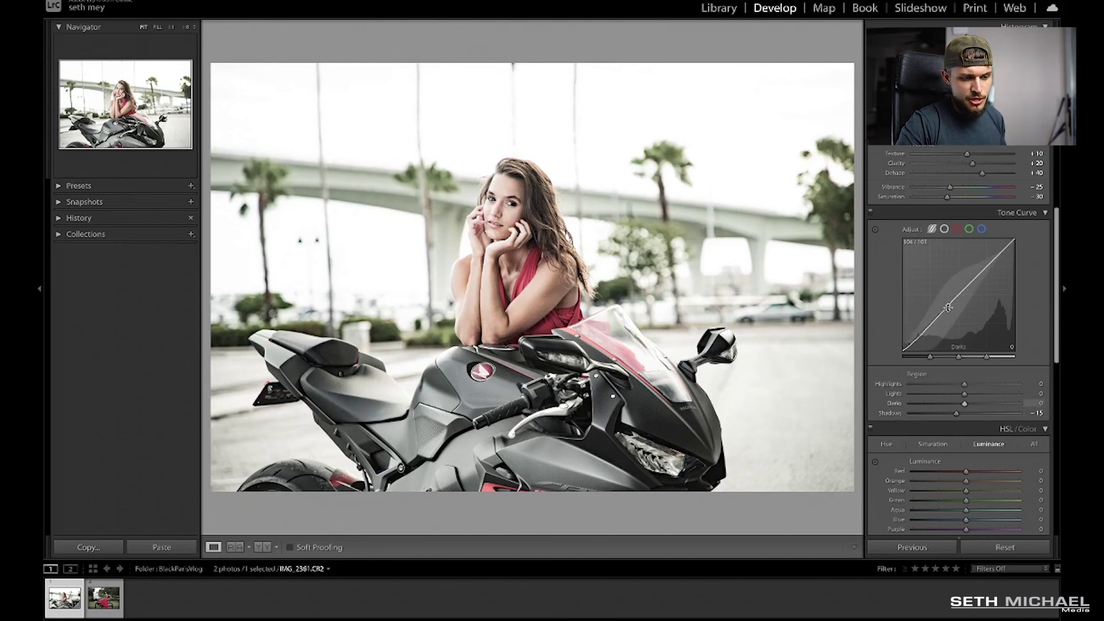
pyautogui.moveTo(948, 308); pyautogui.dragTo(948, 338)
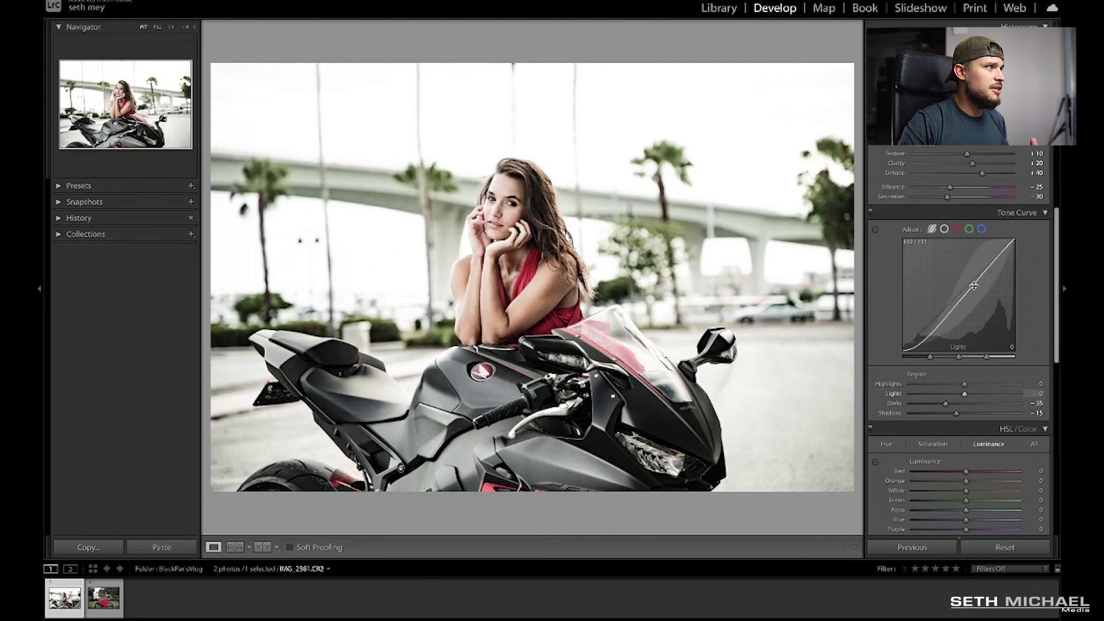
pyautogui.moveTo(974, 285); pyautogui.dragTo(972, 294)
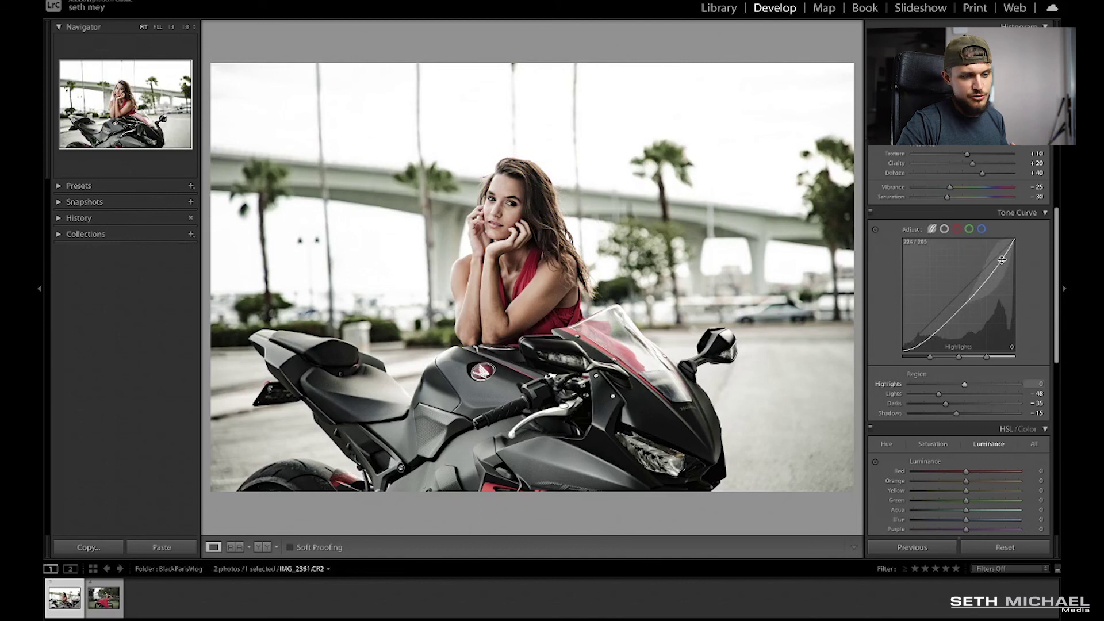
pyautogui.moveTo(1001, 260); pyautogui.dragTo(1001, 258)
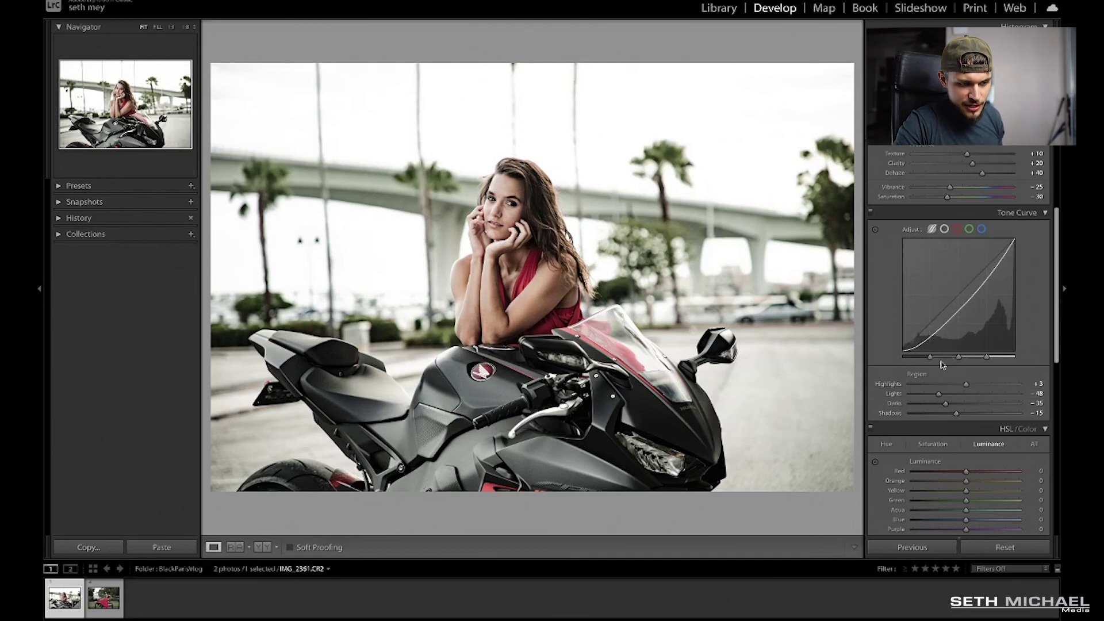
# - Move the tone curve's shadow split point closer to the midtone split, and compare the photo with its original
pyautogui.moveTo(931, 358)
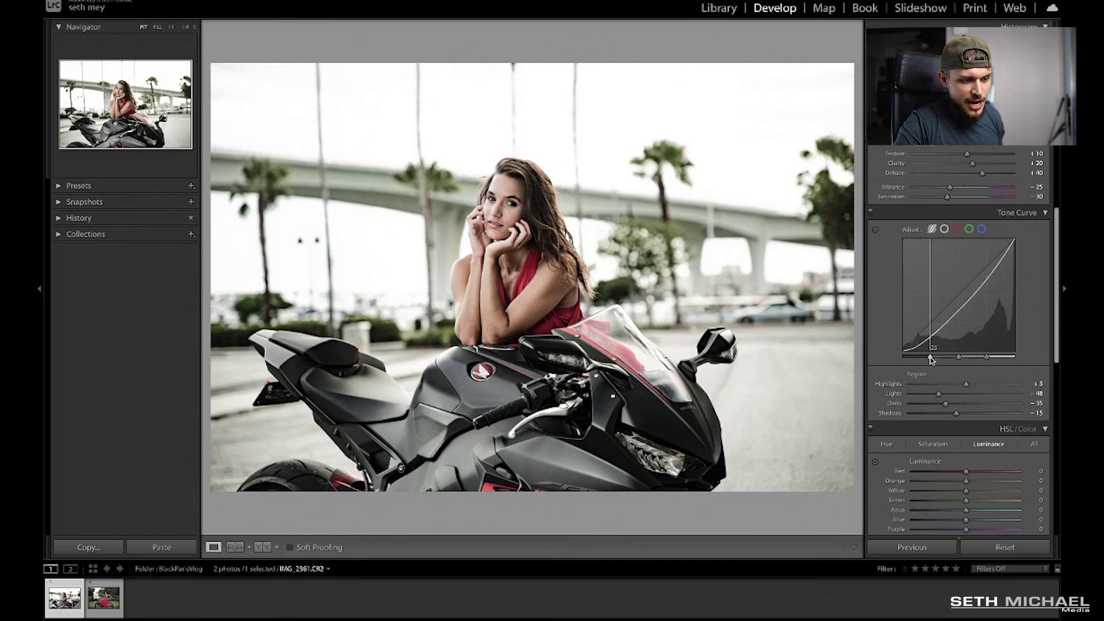
pyautogui.moveTo(931, 359); pyautogui.dragTo(944, 360)
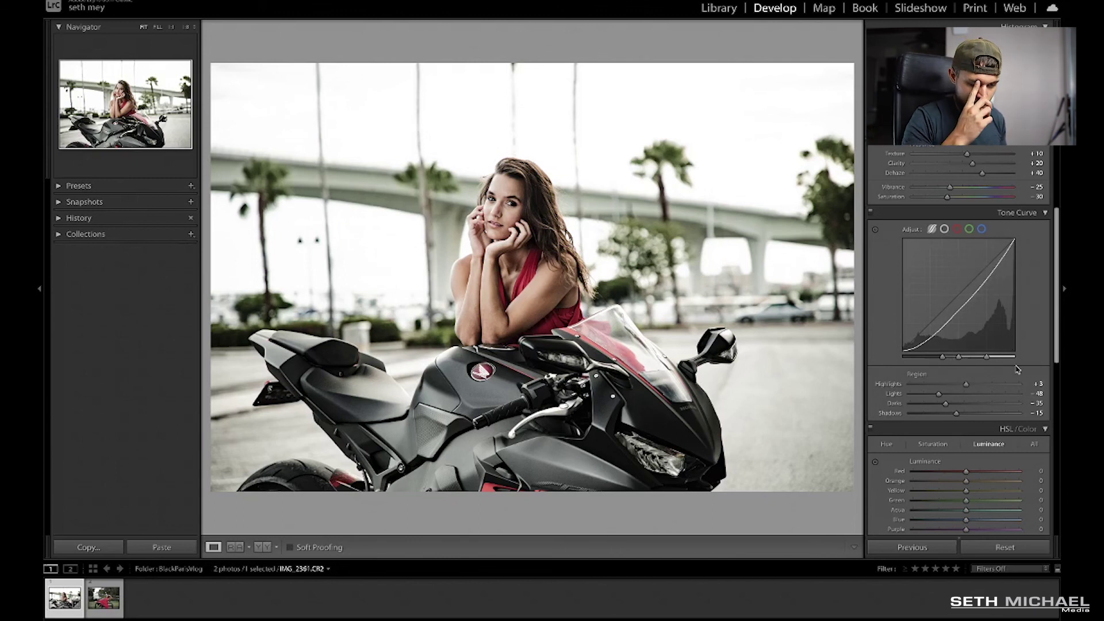
pyautogui.click(262, 547)
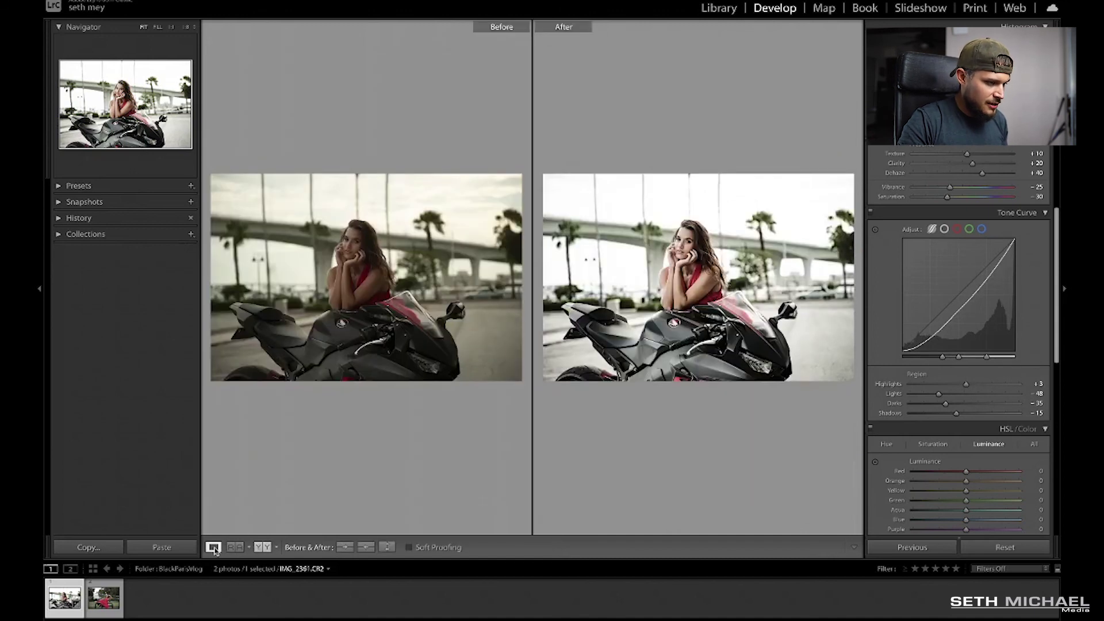
pyautogui.click(213, 548)
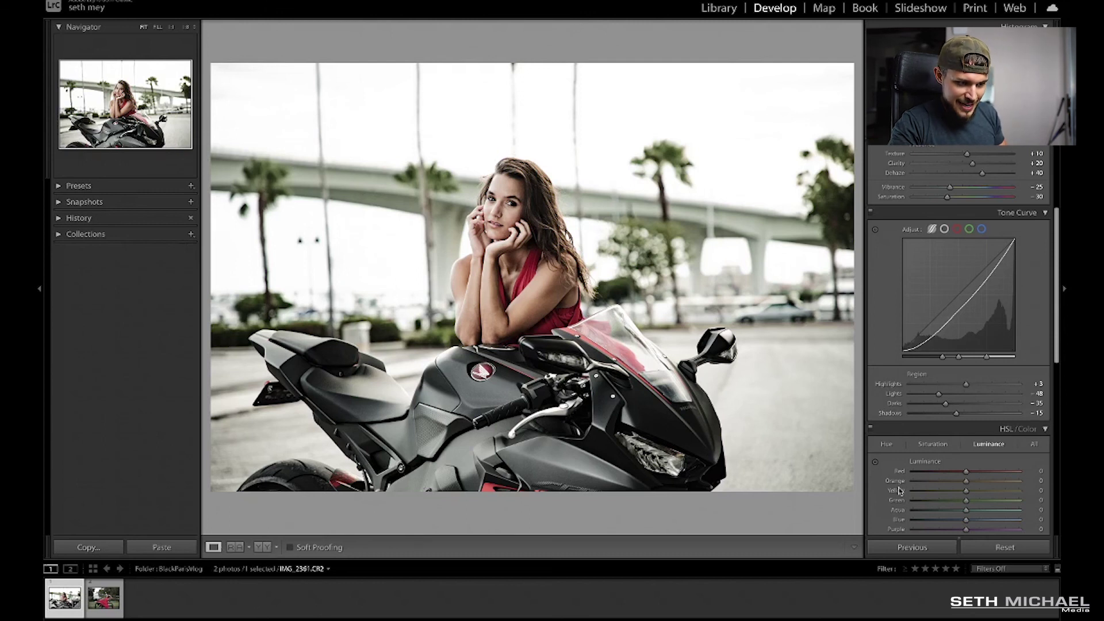
# - Shift the HSL hues, setting Orange to -10, Yellow to -100 and Aqua to +100
pyautogui.scroll(-3, 901, 489)
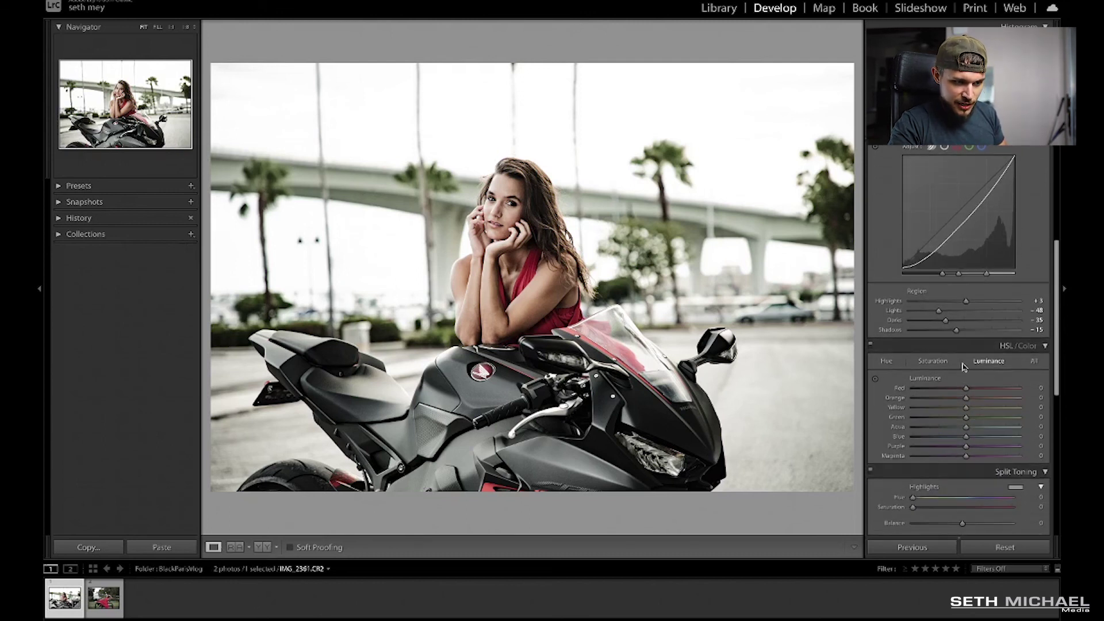
pyautogui.click(886, 361)
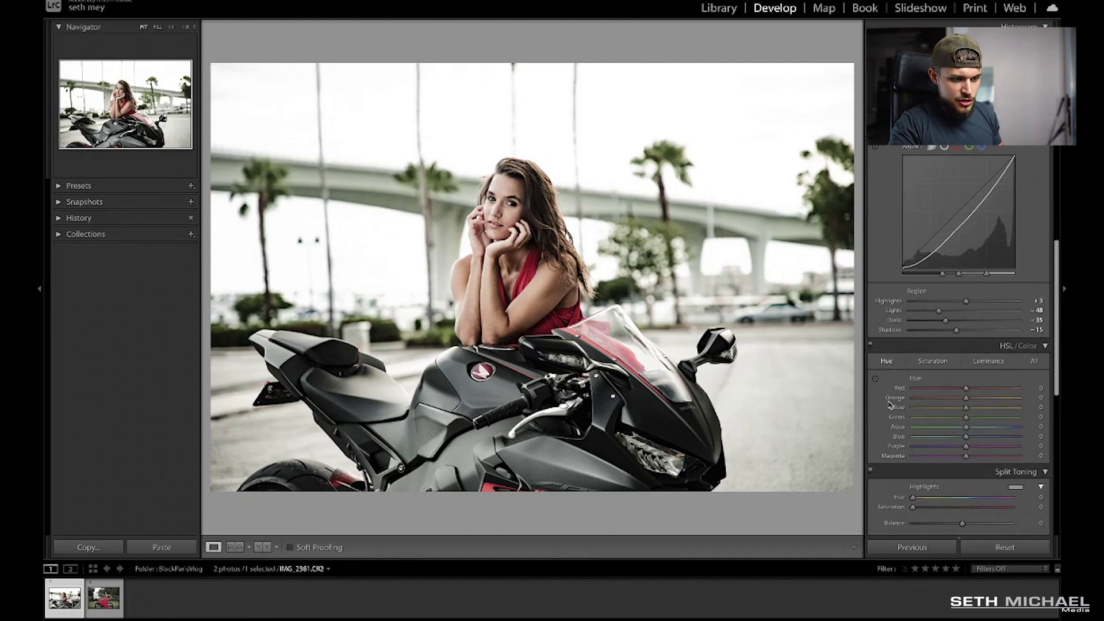
pyautogui.scroll(-1, 990, 346)
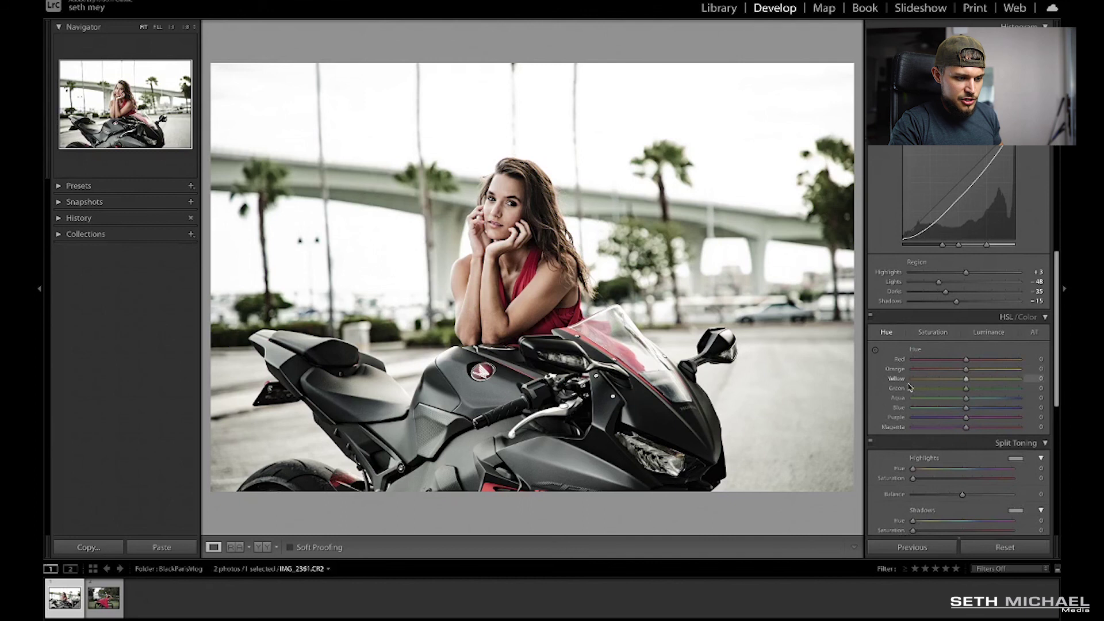
pyautogui.scroll(-1, 880, 405)
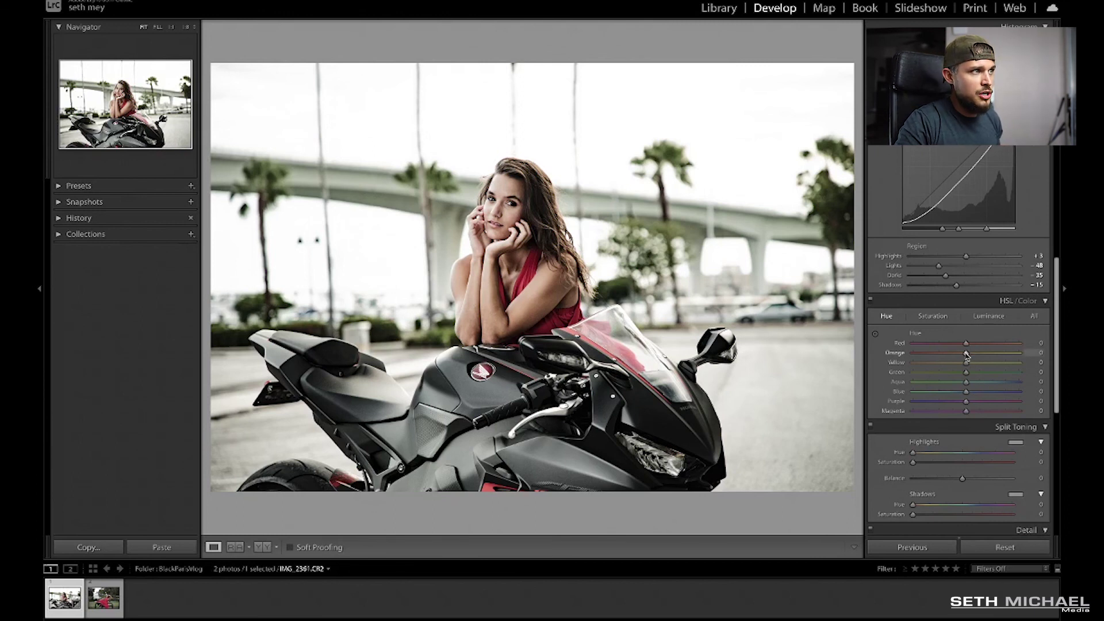
pyautogui.moveTo(966, 355); pyautogui.dragTo(962, 356)
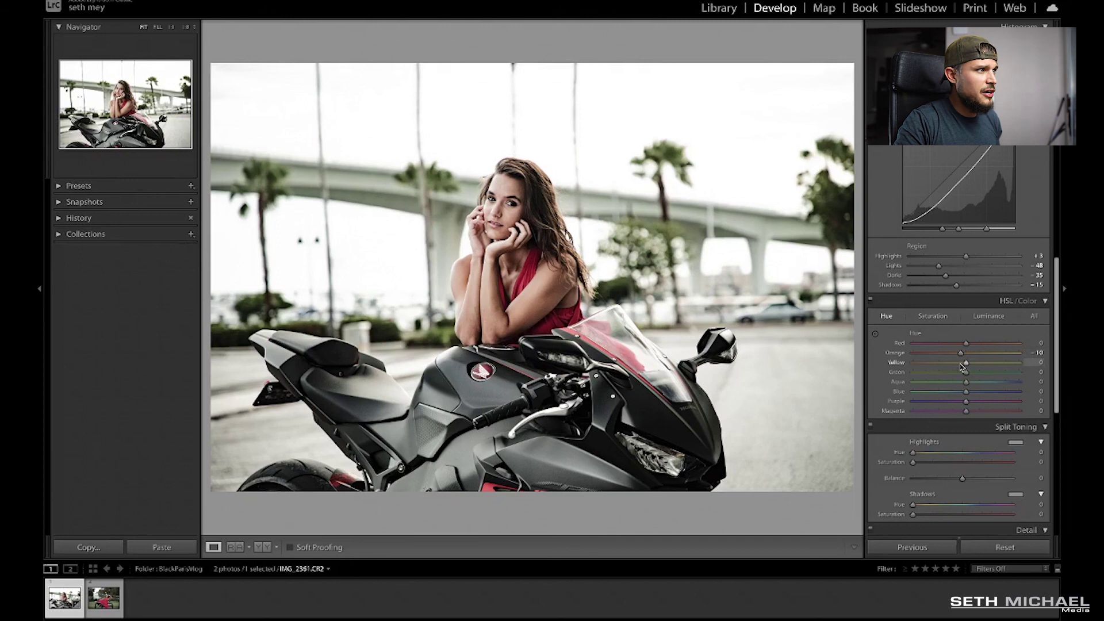
pyautogui.moveTo(968, 367); pyautogui.dragTo(886, 373)
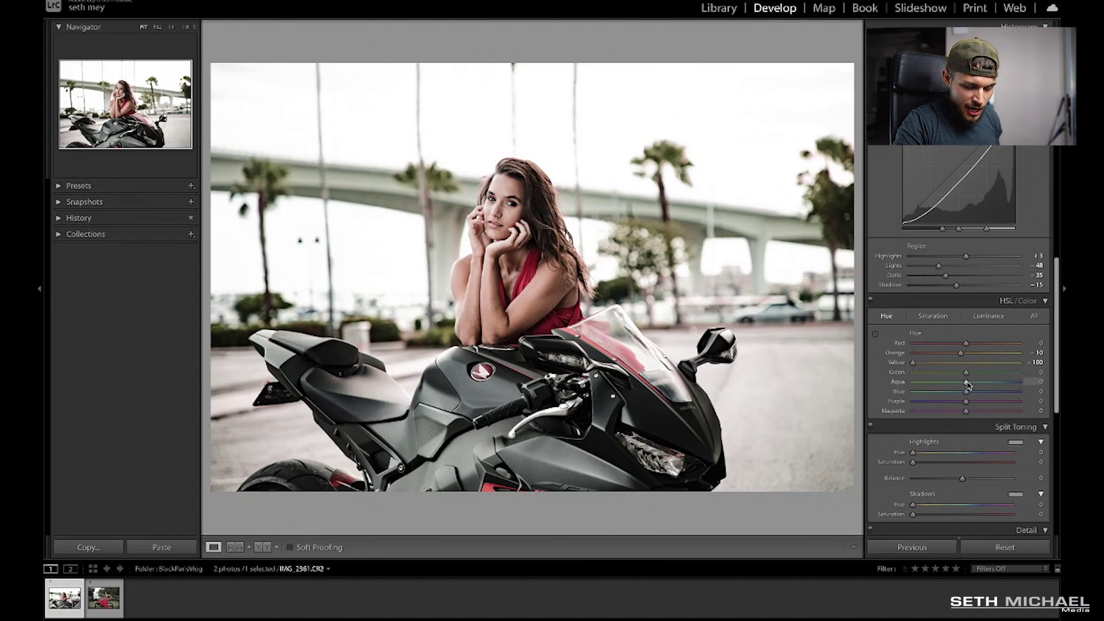
pyautogui.moveTo(967, 385); pyautogui.dragTo(1048, 385)
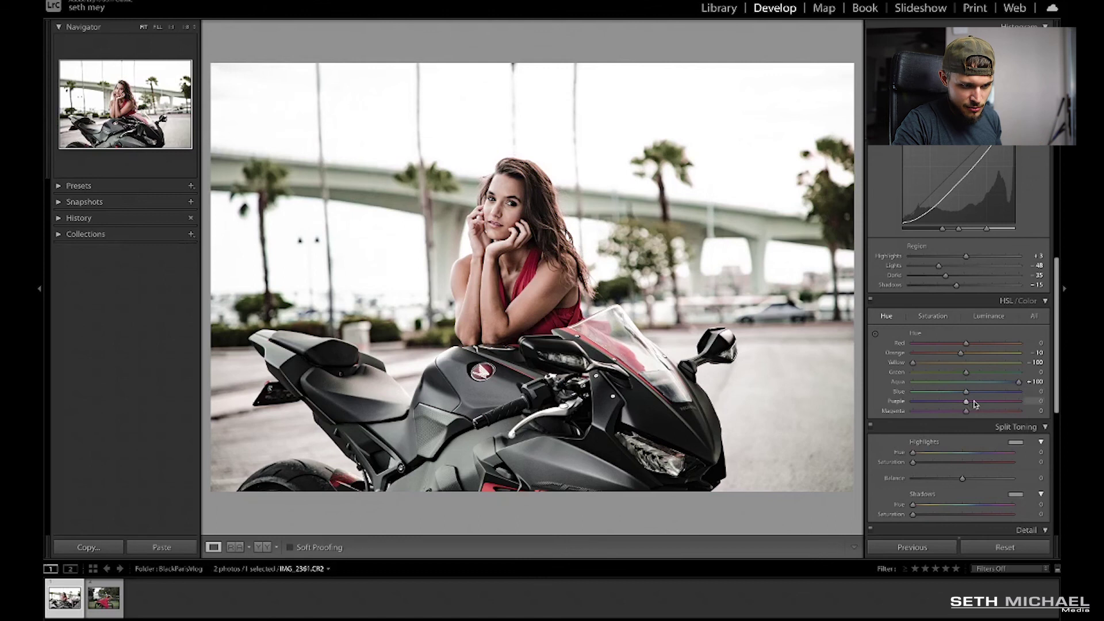
# - Set HSL saturation to Red +16, Orange +10 and Yellow, Green, Aqua, Blue, Purple and Magenta -100, and set Red luminance to -10
pyautogui.click(931, 316)
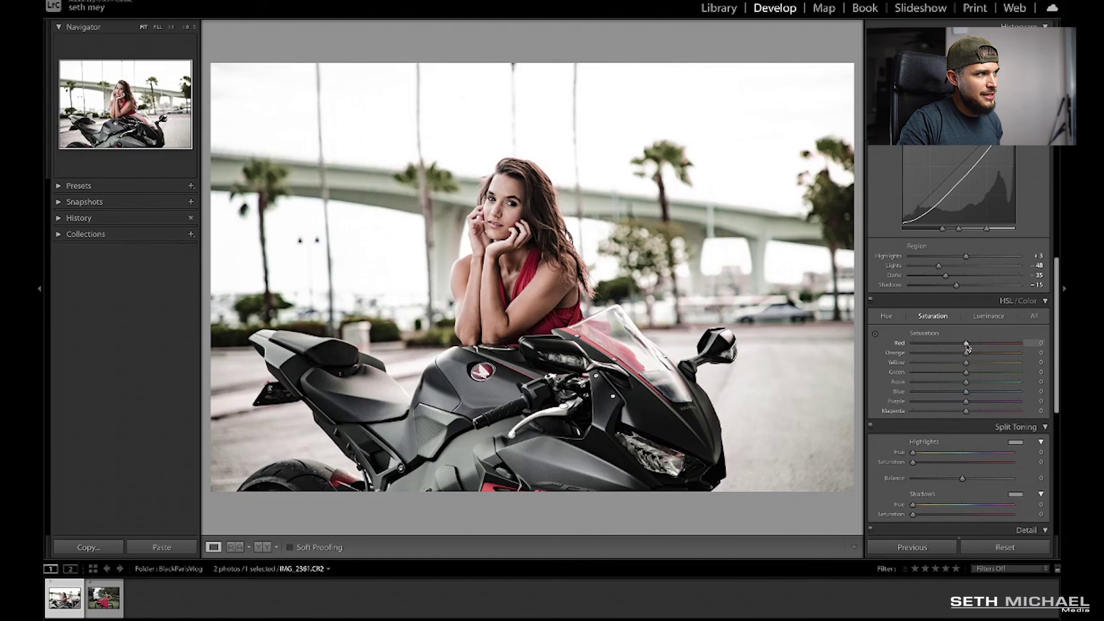
pyautogui.moveTo(966, 345); pyautogui.dragTo(976, 347)
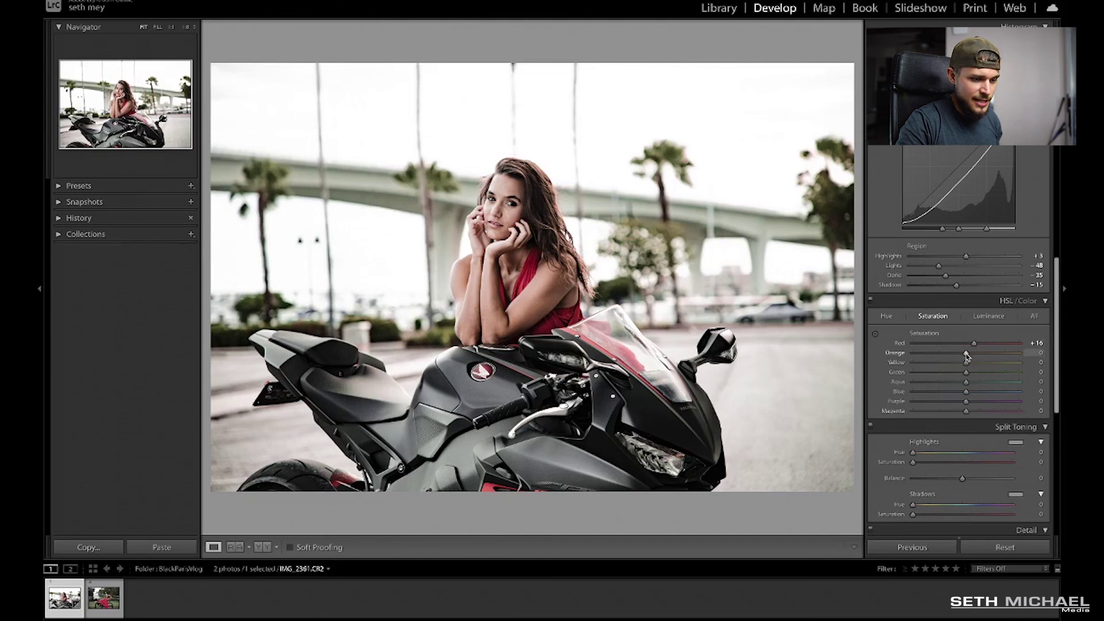
pyautogui.moveTo(967, 354); pyautogui.dragTo(972, 357)
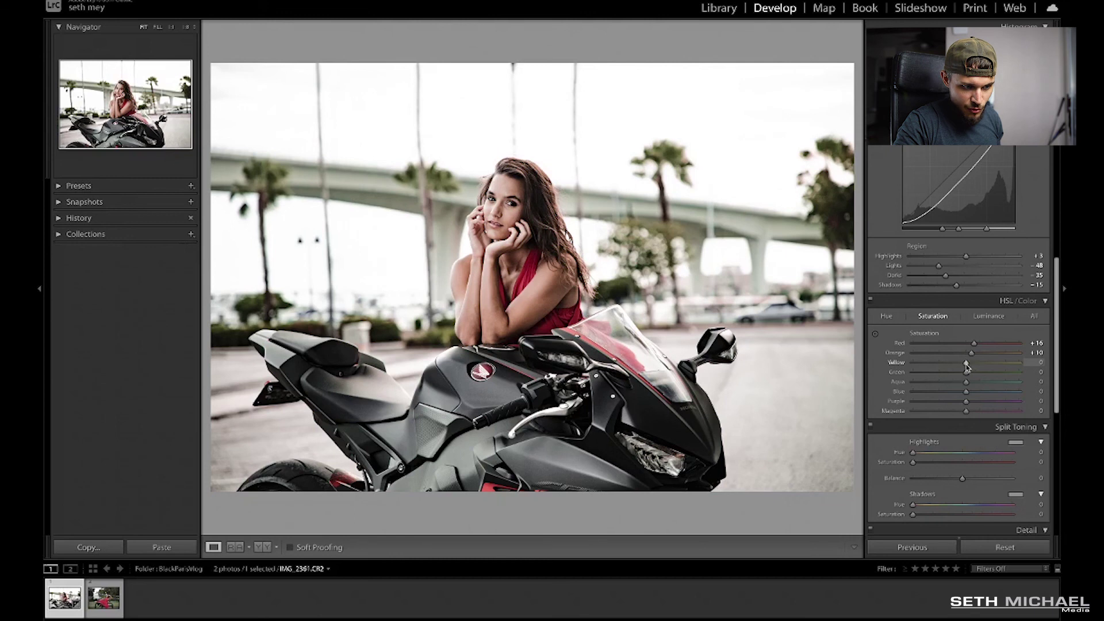
pyautogui.moveTo(967, 365); pyautogui.dragTo(888, 378)
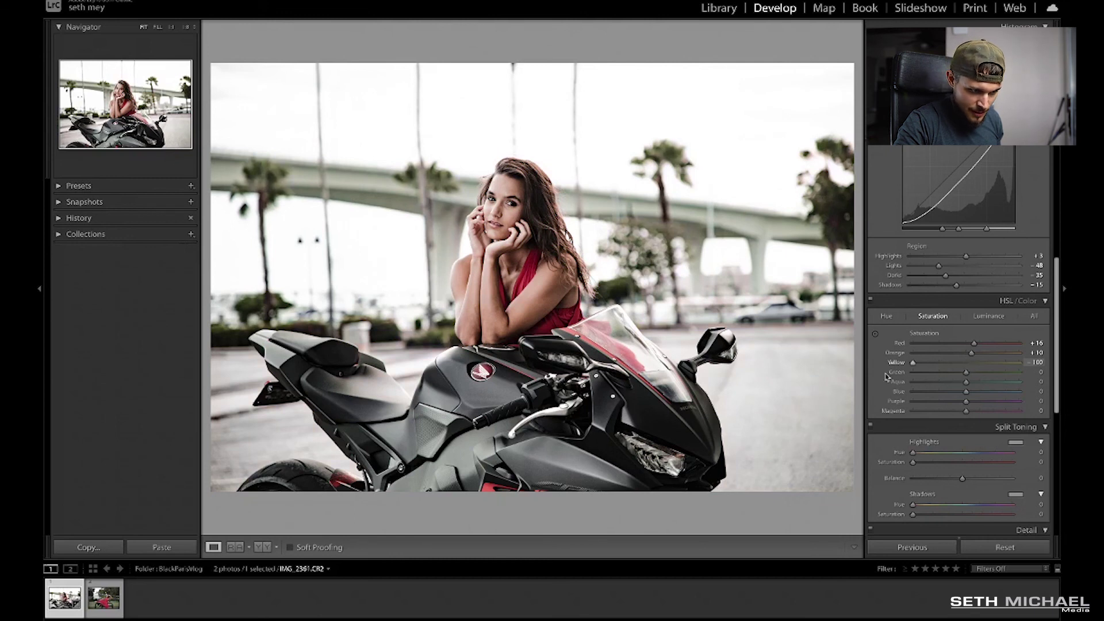
pyautogui.moveTo(966, 373); pyautogui.dragTo(888, 384)
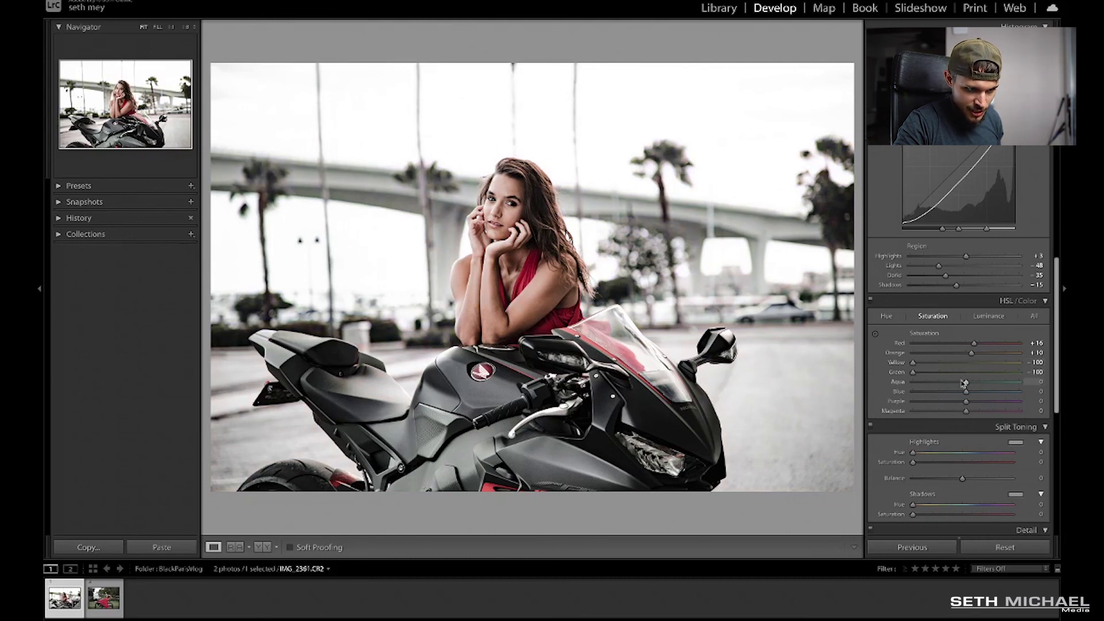
pyautogui.moveTo(968, 394); pyautogui.dragTo(893, 409)
pyautogui.click(890, 411)
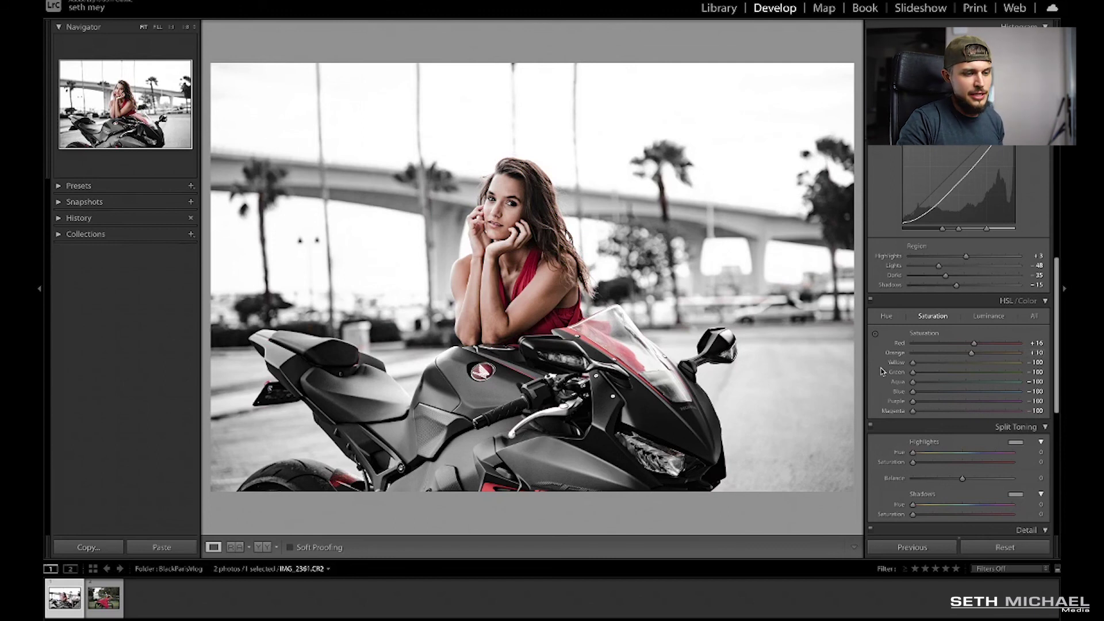
pyautogui.click(998, 319)
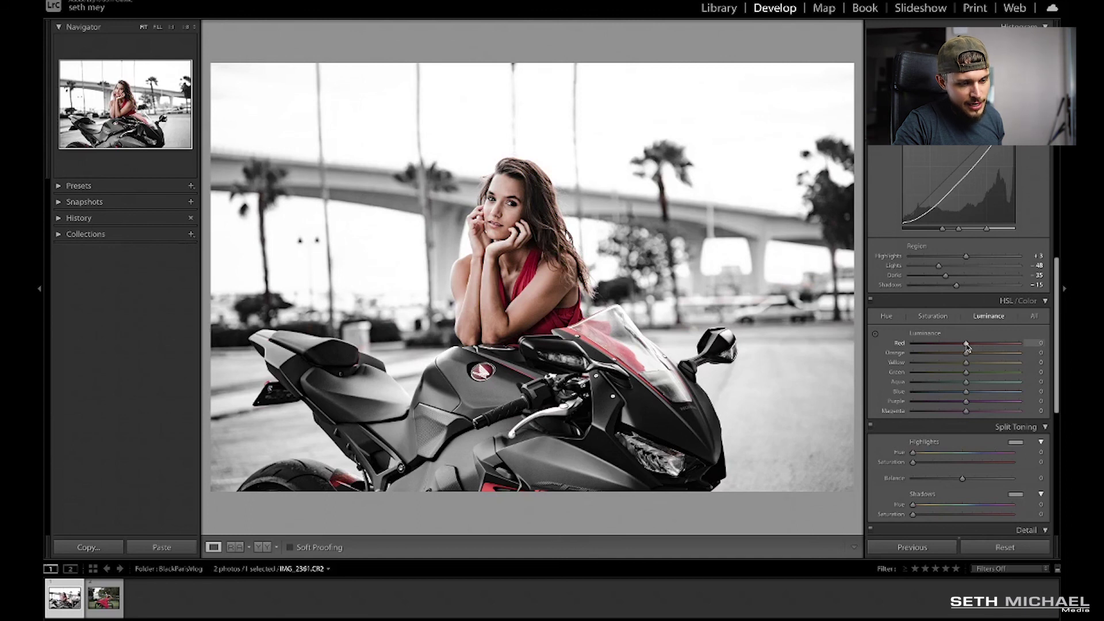
pyautogui.moveTo(966, 344); pyautogui.dragTo(963, 344)
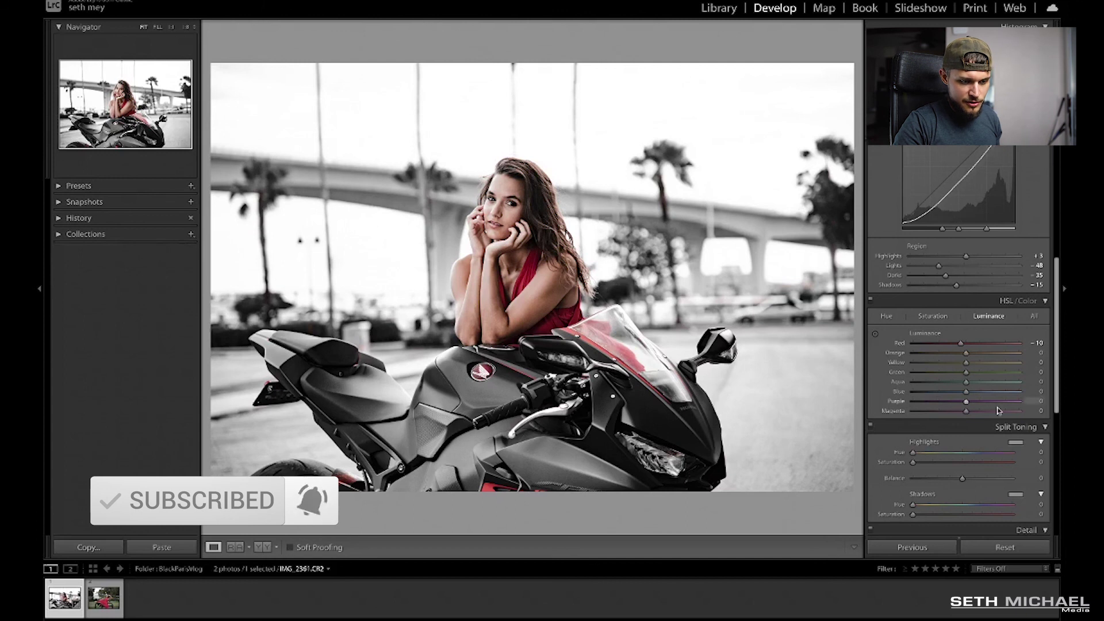
# - Split-tone the highlights with Hue 210 and Saturation 5 and the shadows with Hue 220 and Saturation 10, and compare with the original
pyautogui.scroll(-5, 973, 440)
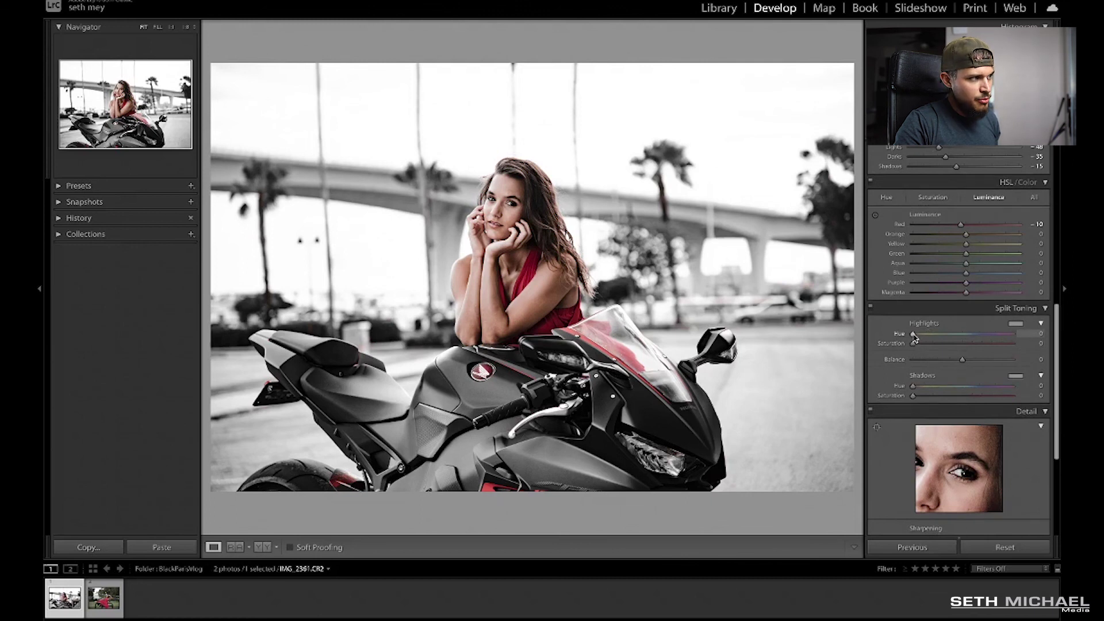
pyautogui.moveTo(913, 336); pyautogui.dragTo(972, 335)
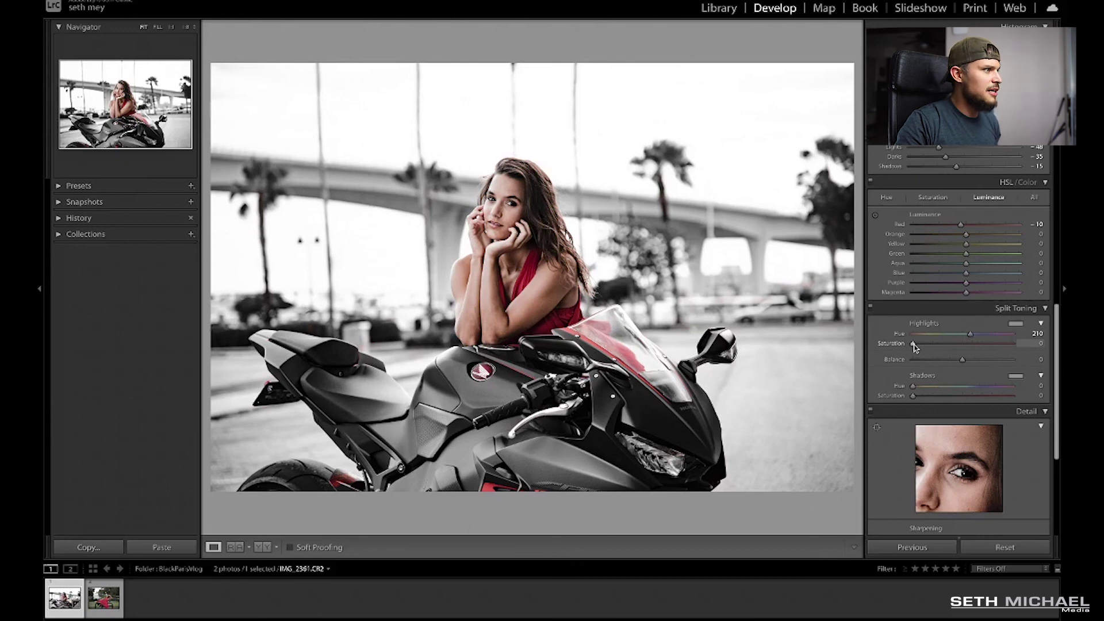
pyautogui.moveTo(914, 344); pyautogui.dragTo(918, 345)
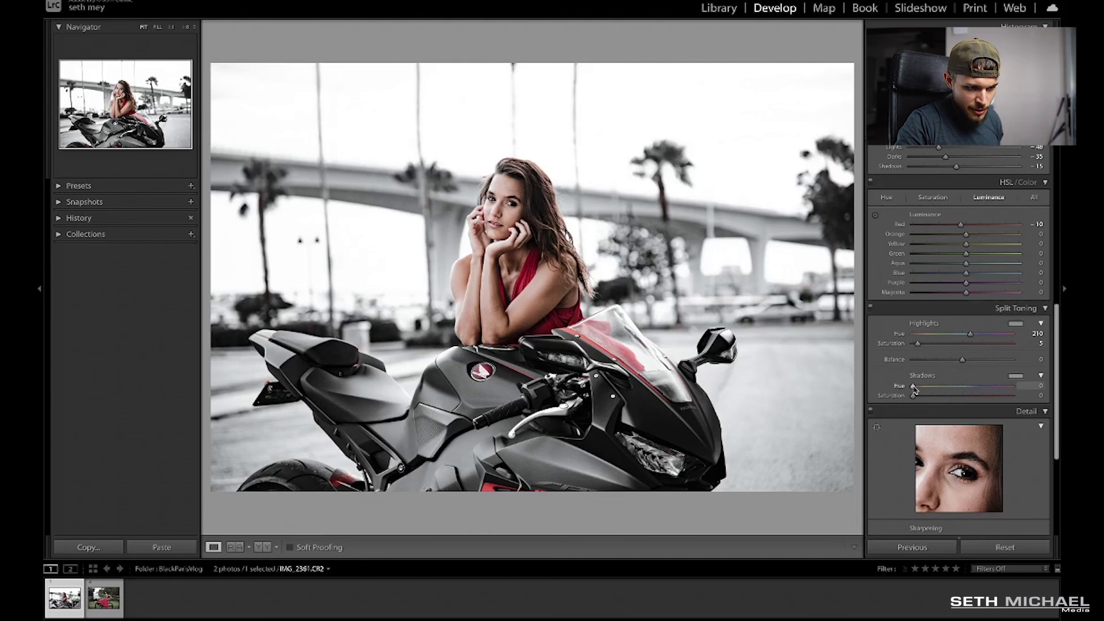
pyautogui.moveTo(913, 387); pyautogui.dragTo(975, 387)
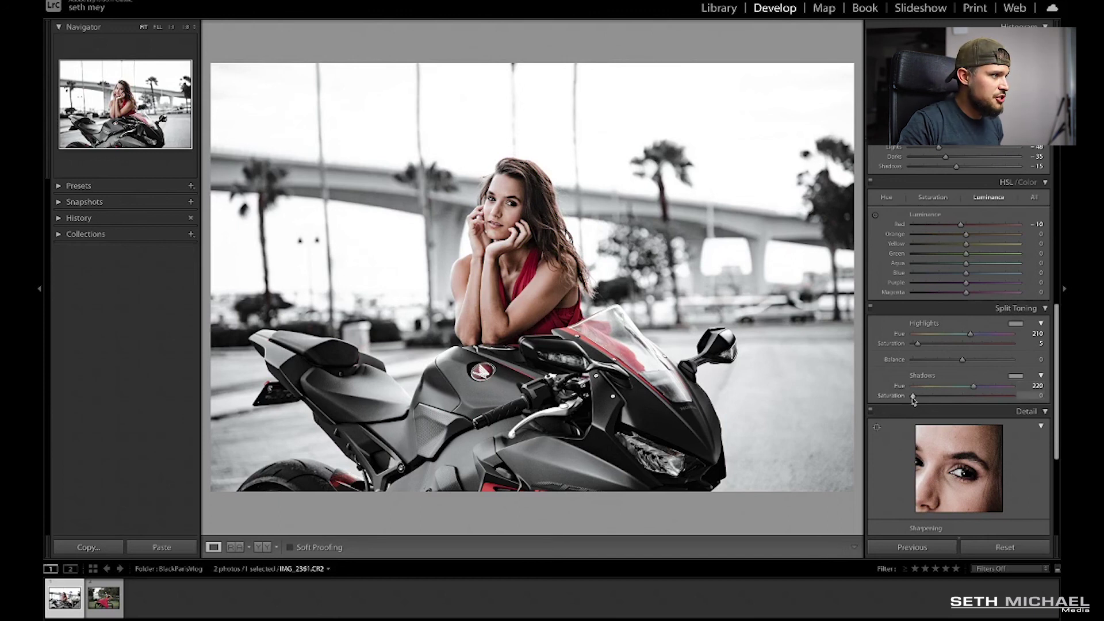
pyautogui.moveTo(913, 396); pyautogui.dragTo(924, 396)
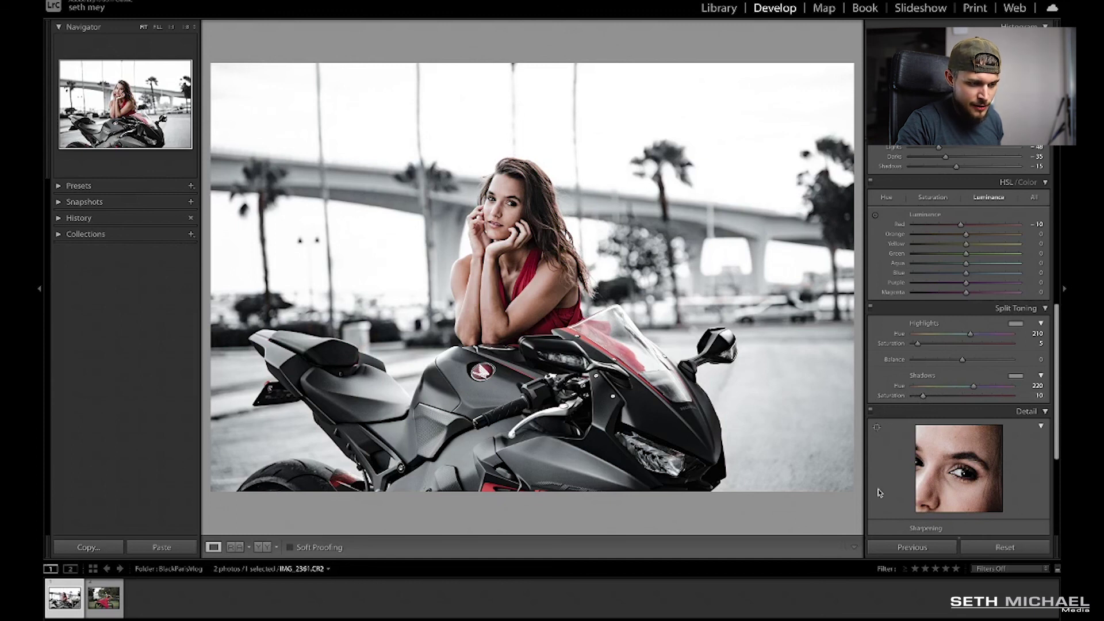
pyautogui.scroll(-2, 878, 488)
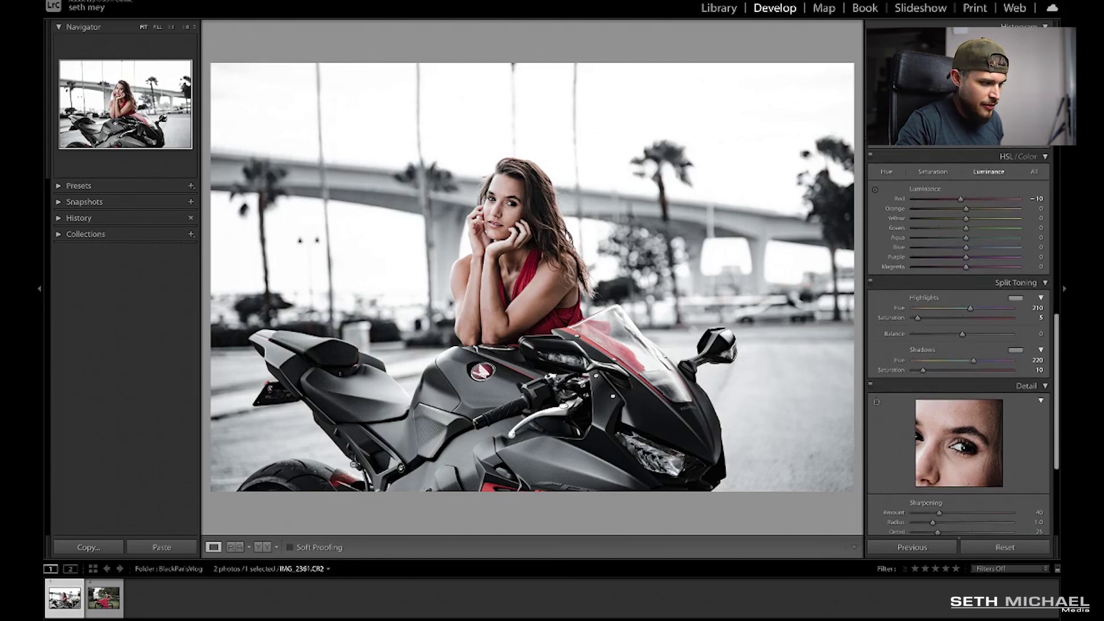
pyautogui.click(263, 548)
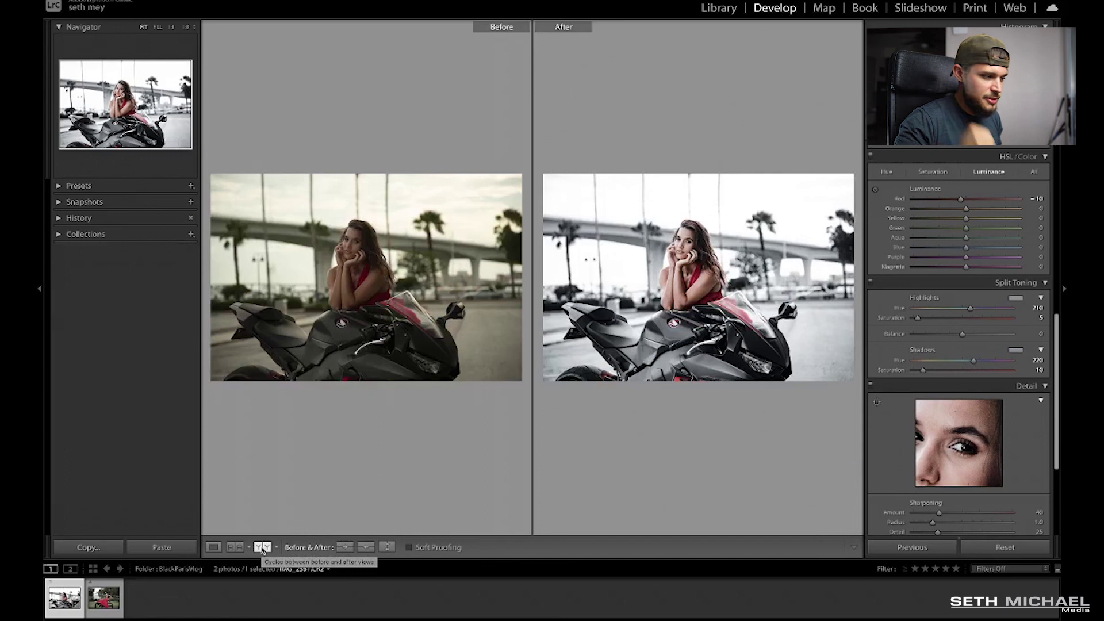
pyautogui.click(216, 549)
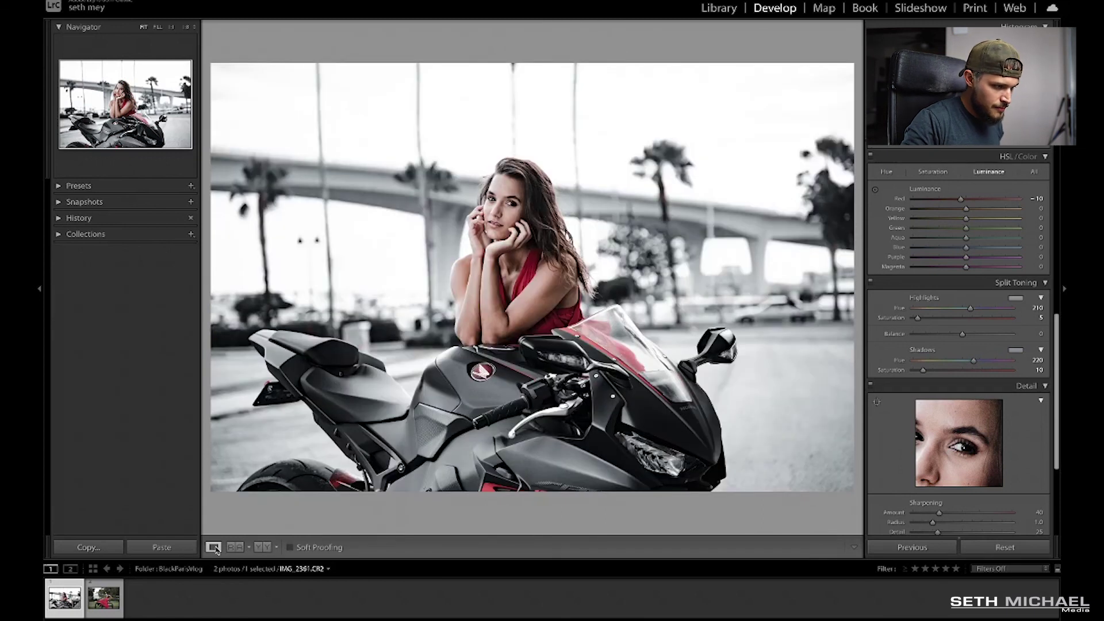
# - Set the sharpening Masking to 87 while previewing the mask, and set Luminance noise reduction to 20
pyautogui.scroll(-2, 901, 475)
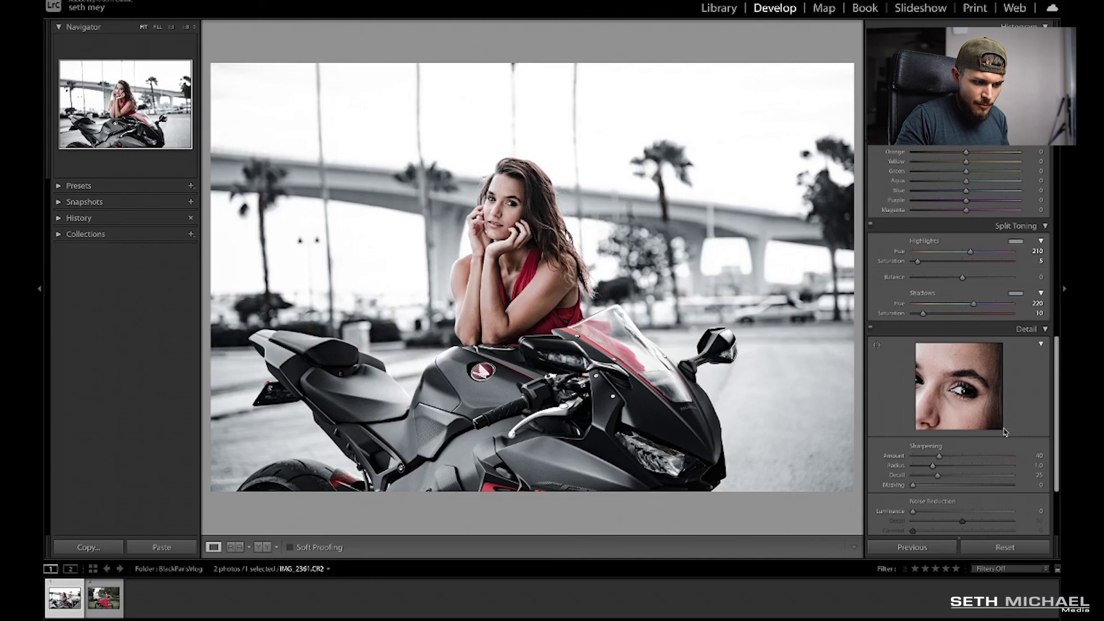
pyautogui.keyDown('alt'); pyautogui.click(913, 486); pyautogui.keyUp('alt')
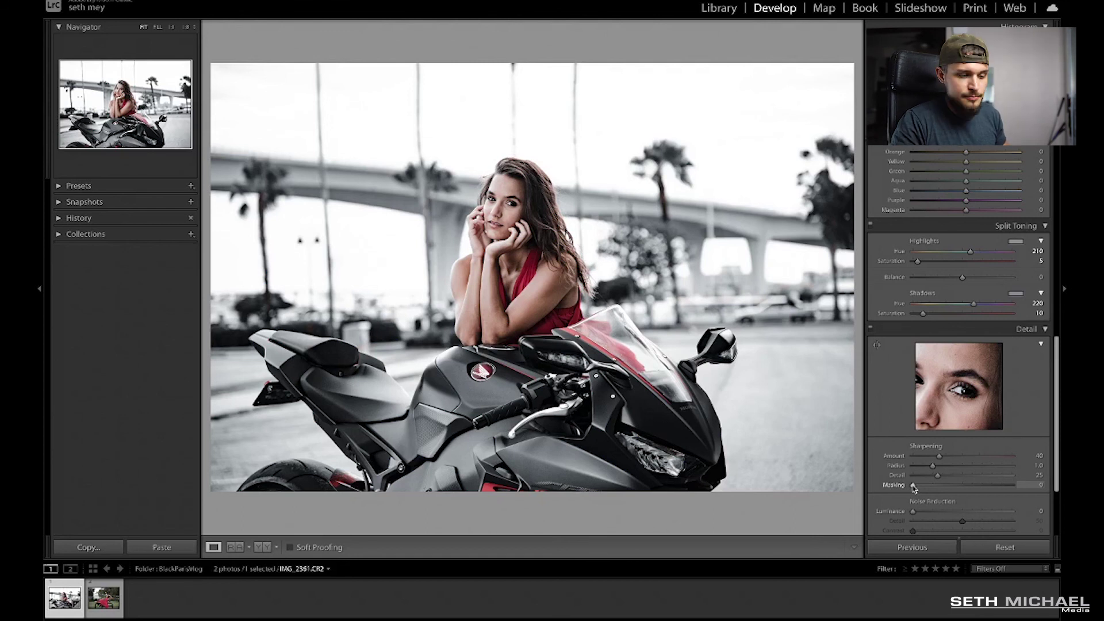
pyautogui.press('alt')
pyautogui.moveTo(914, 487); pyautogui.dragTo(980, 490)
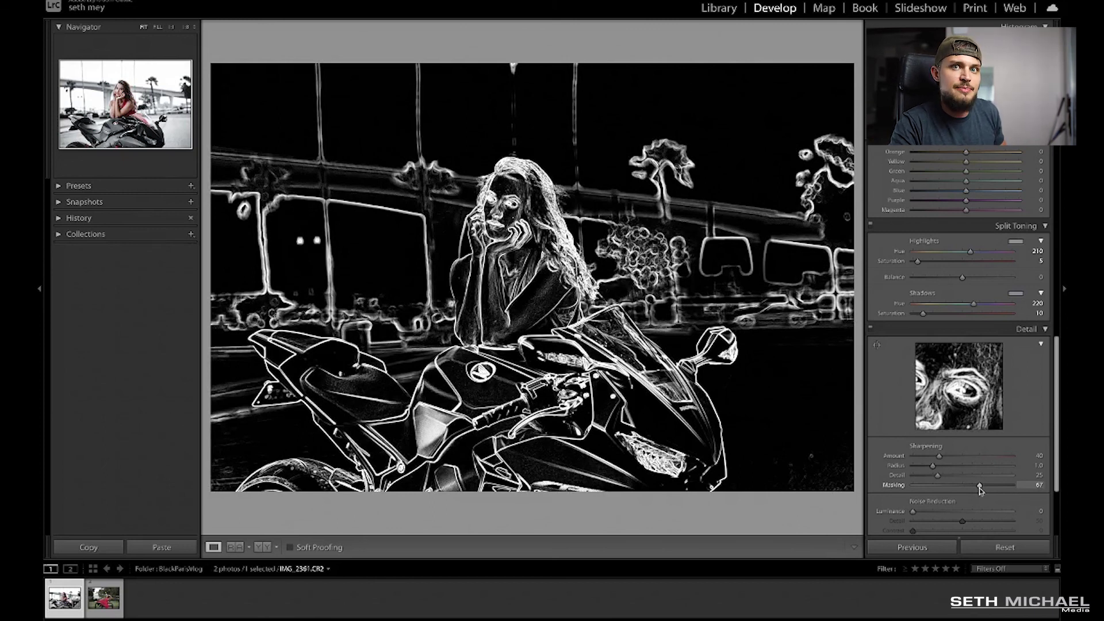
pyautogui.moveTo(980, 490); pyautogui.dragTo(1000, 492)
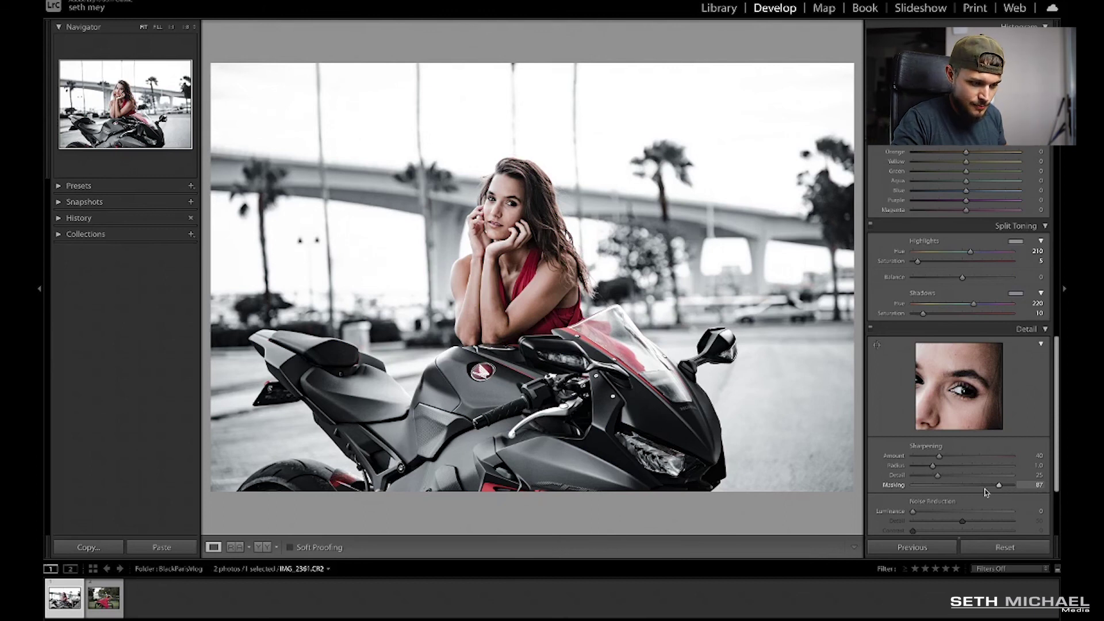
pyautogui.scroll(-4, 880, 510)
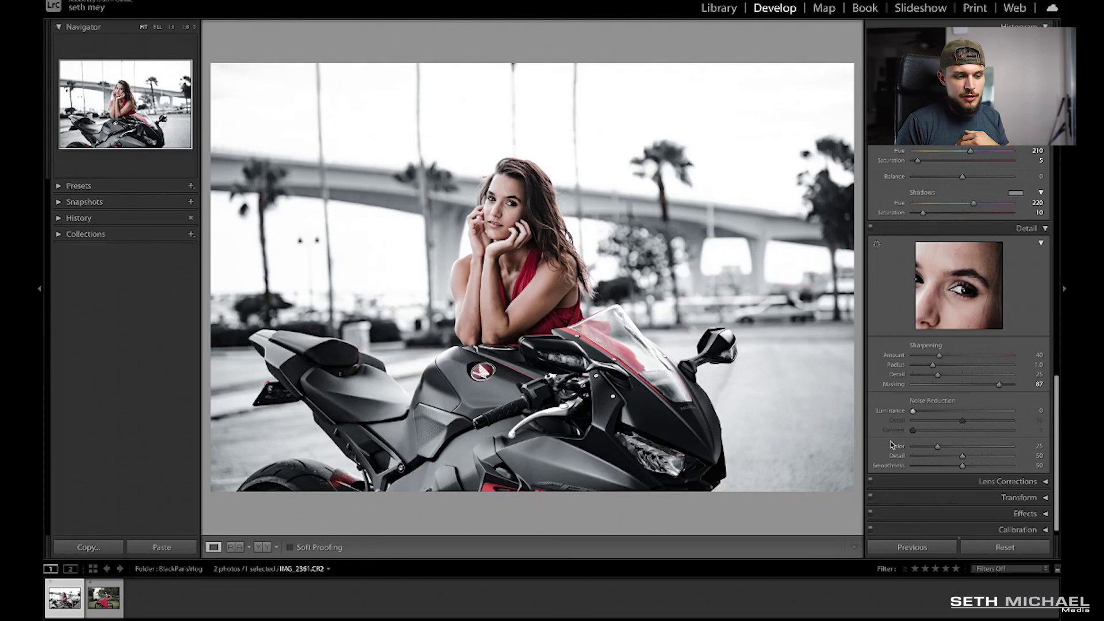
pyautogui.moveTo(913, 410); pyautogui.dragTo(933, 413)
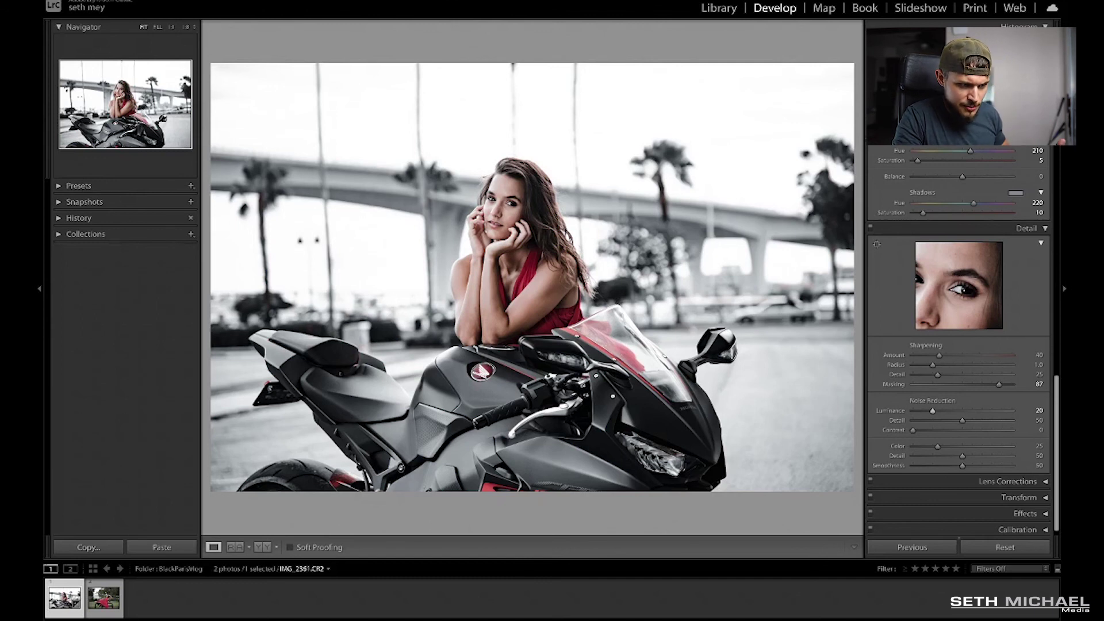
# - Straighten the motorcycle photo by an angle of 0.92 and crop it slightly tighter at the original aspect ratio
pyautogui.press('r')
pyautogui.press('o')
pyautogui.moveTo(854, 54); pyautogui.dragTo(839, 74)
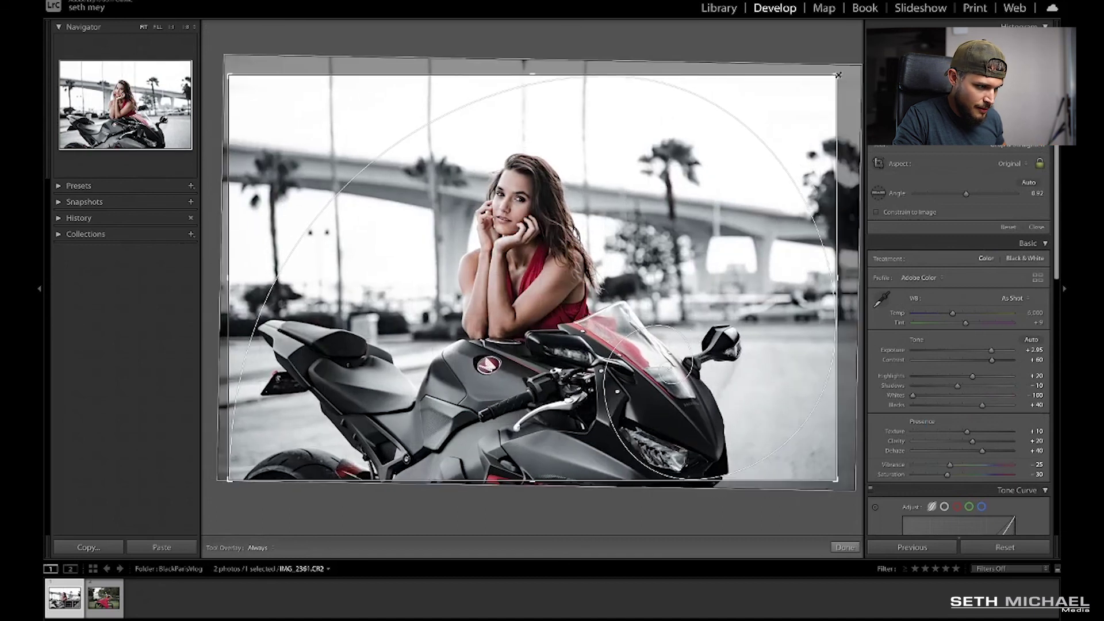
pyautogui.press('Return')
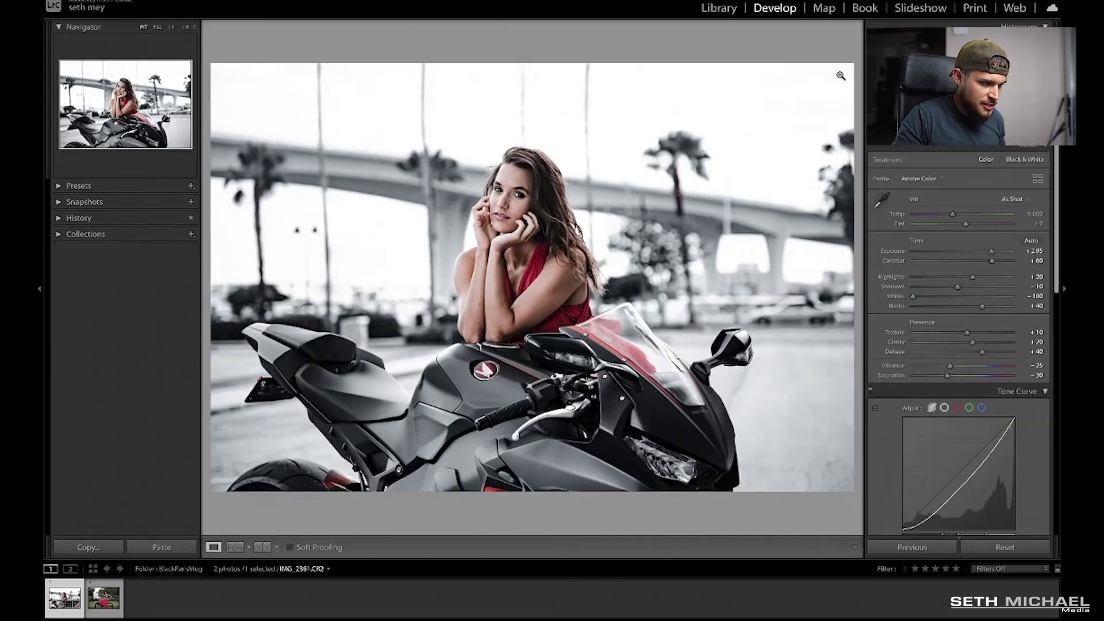
# - Warm the white balance to a Temp of 6,382, set Exposure to +2.80, and compare the photo with its original
pyautogui.scroll(1, 883, 238)
pyautogui.scroll(-1, 883, 239)
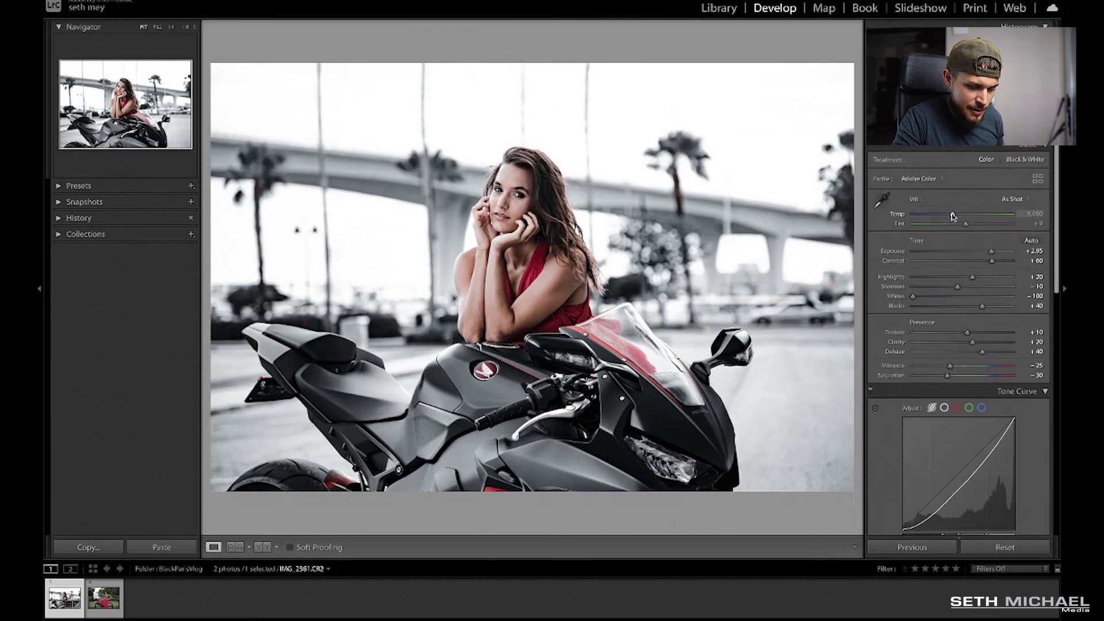
pyautogui.moveTo(952, 214); pyautogui.dragTo(956, 216)
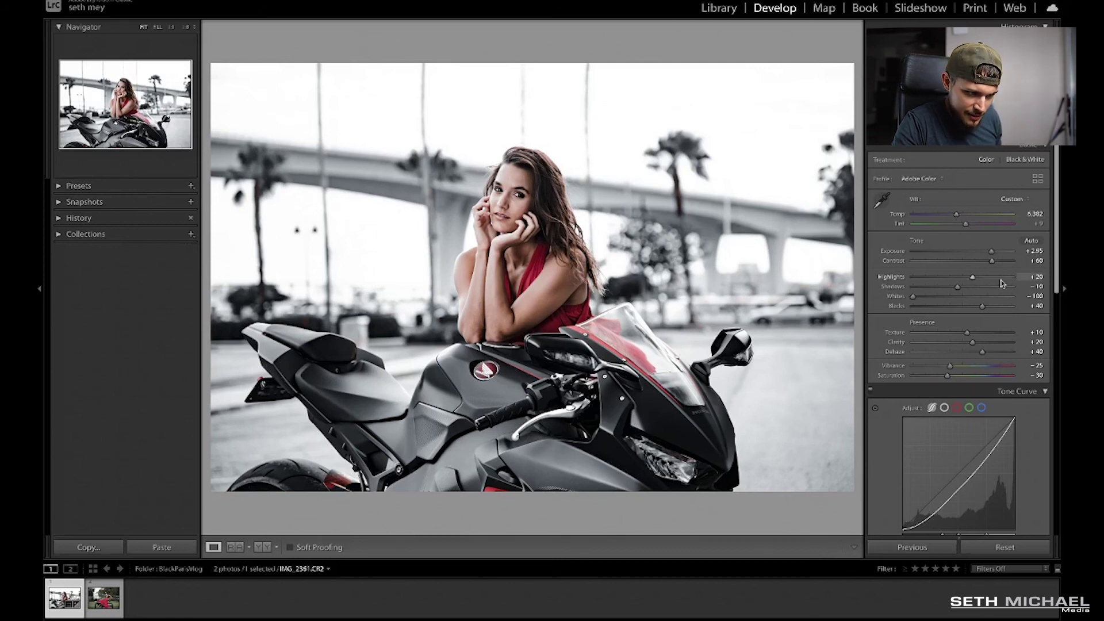
pyautogui.moveTo(991, 256); pyautogui.dragTo(992, 257)
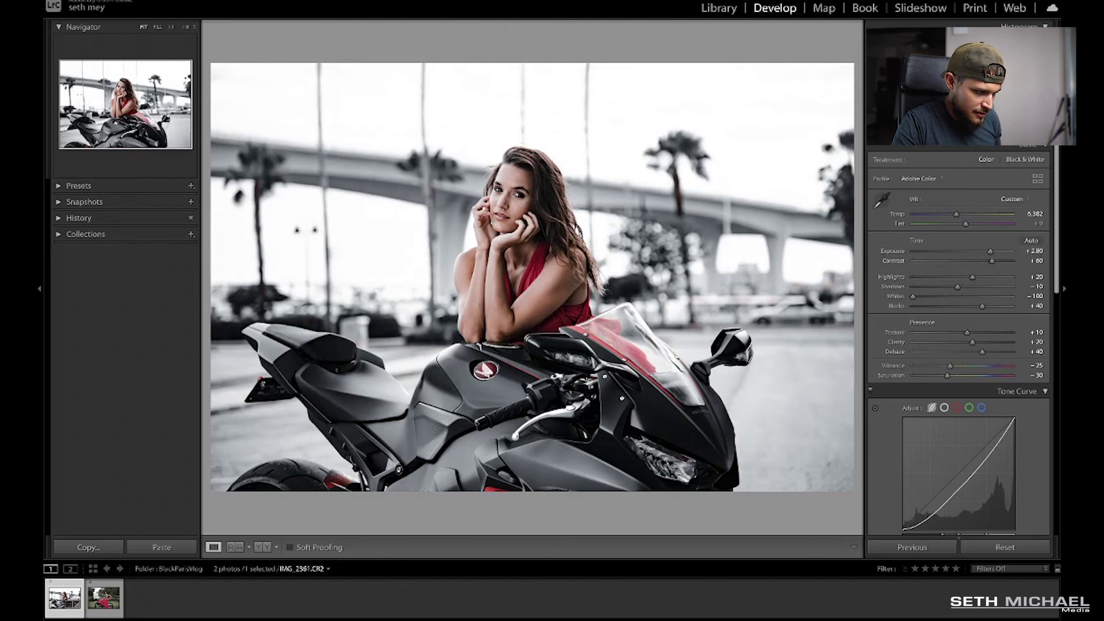
pyautogui.click(266, 551)
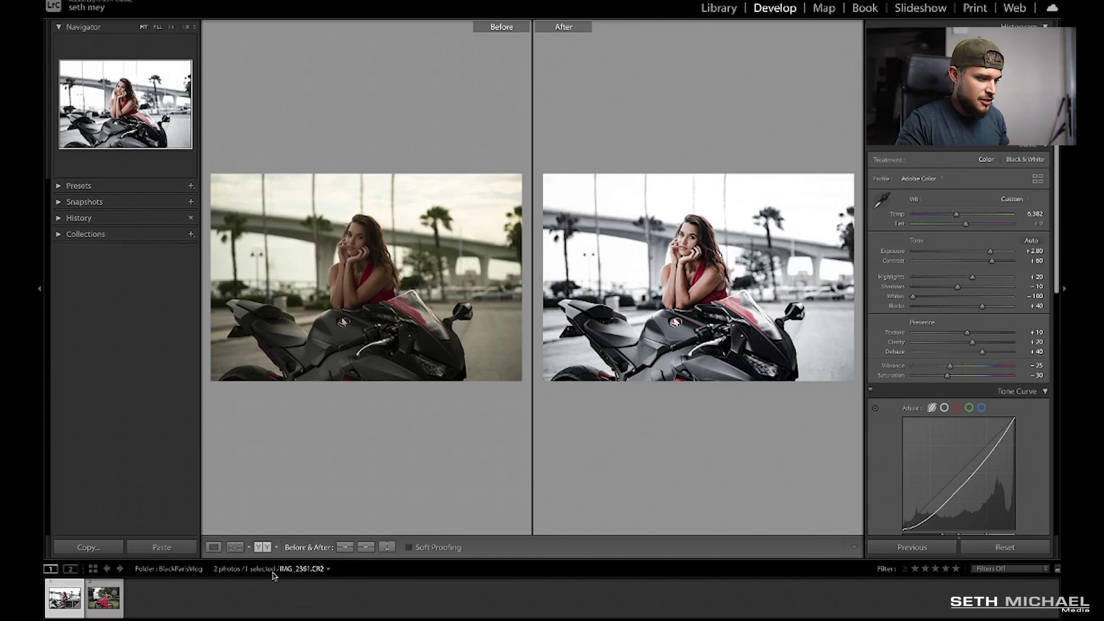
pyautogui.click(214, 546)
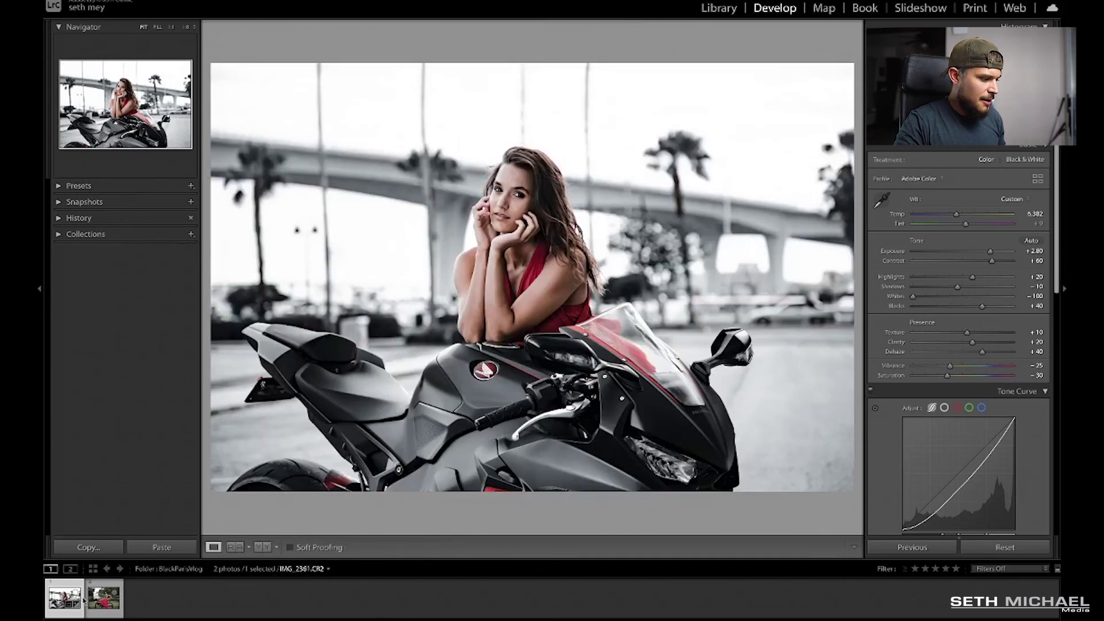
# - Synchronize the motorcycle photo's develop settings to the red-dress bench photo, leaving out crop, spot removal, transform and local adjustments
pyautogui.click(104, 599)
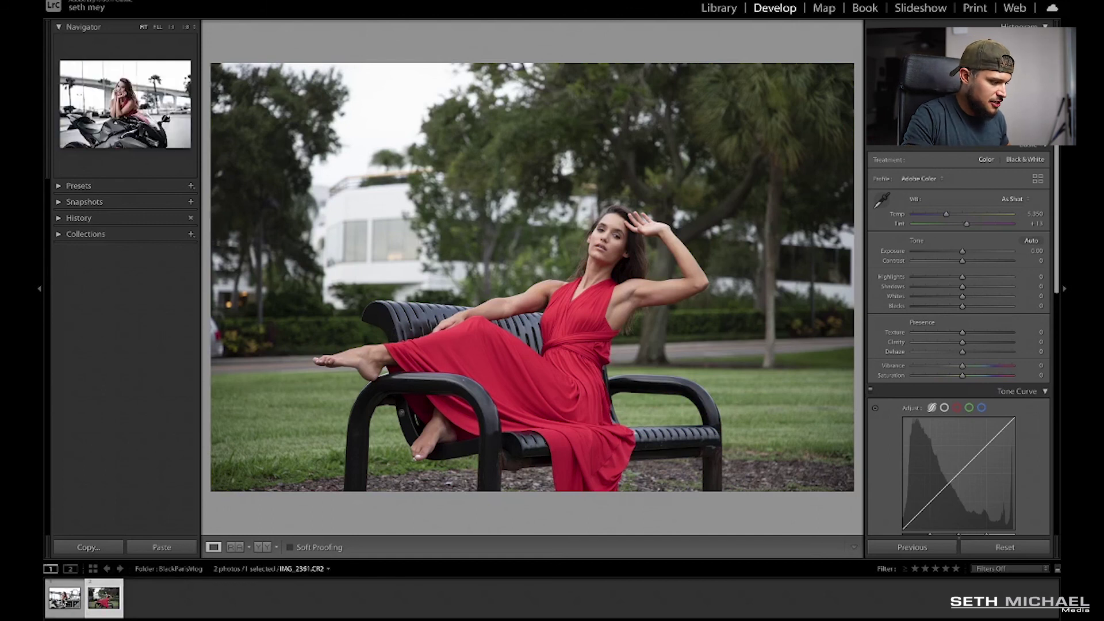
pyautogui.click(64, 598)
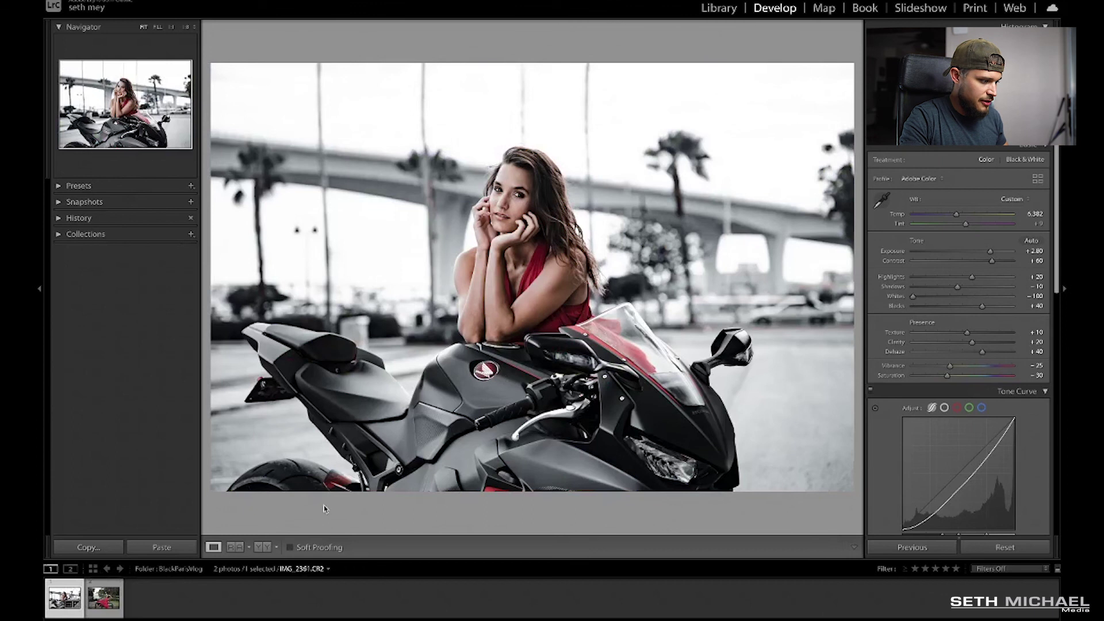
pyautogui.keyDown('ctrl'); pyautogui.click(103, 602); pyautogui.keyUp('ctrl')
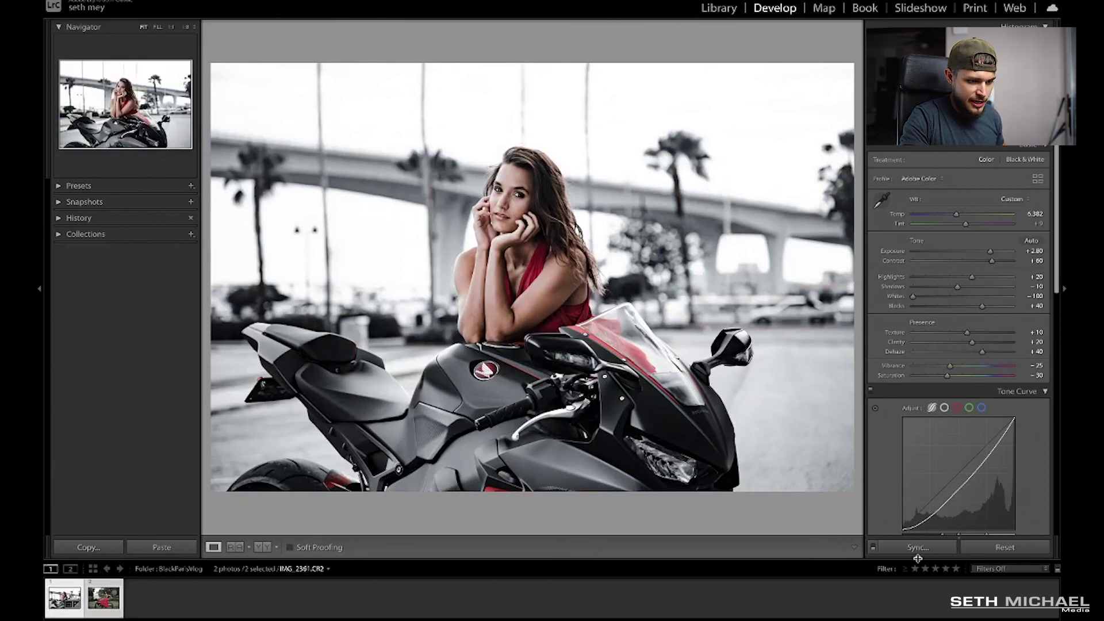
pyautogui.click(918, 547)
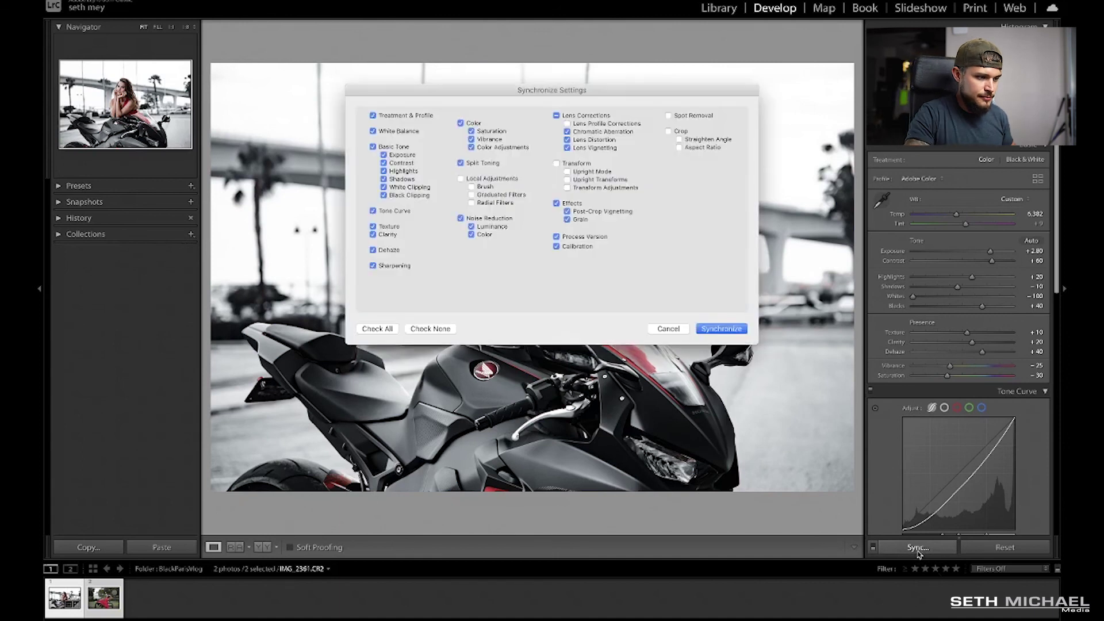
pyautogui.click(732, 332)
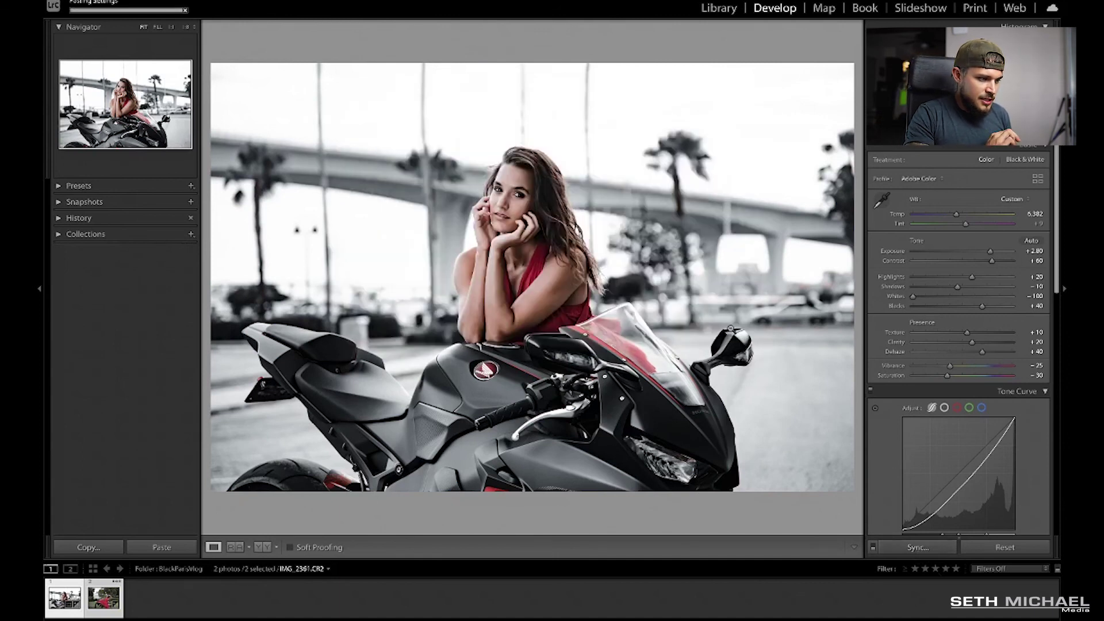
# - Adapt the synchronized look on the bench photo by setting Exposure to +1.15 and Blacks to +28
pyautogui.click(104, 598)
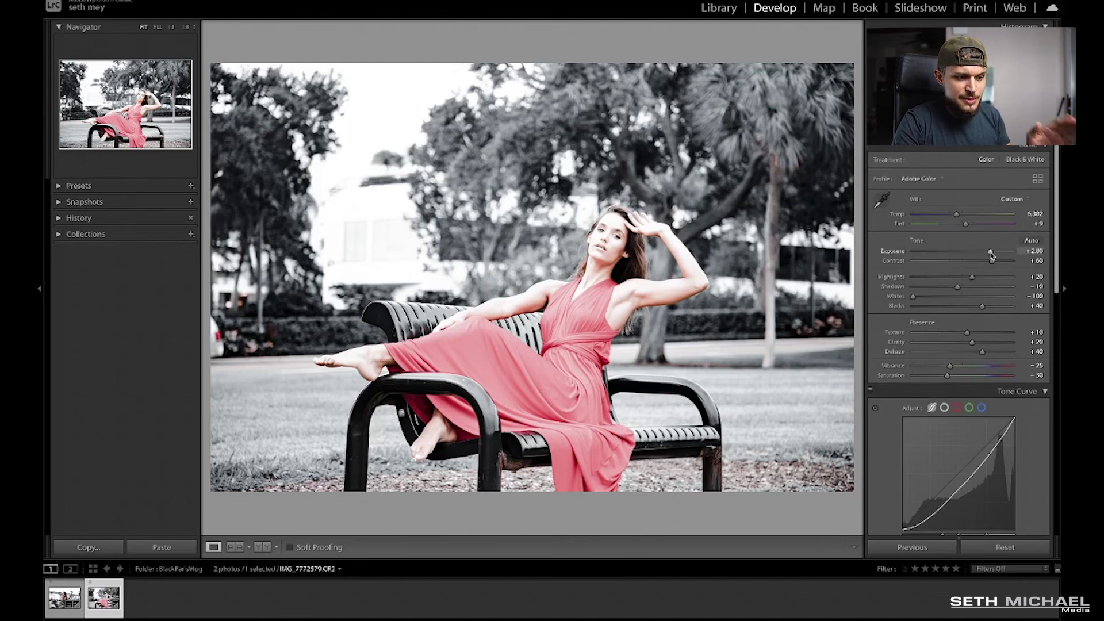
pyautogui.moveTo(990, 256); pyautogui.dragTo(974, 256)
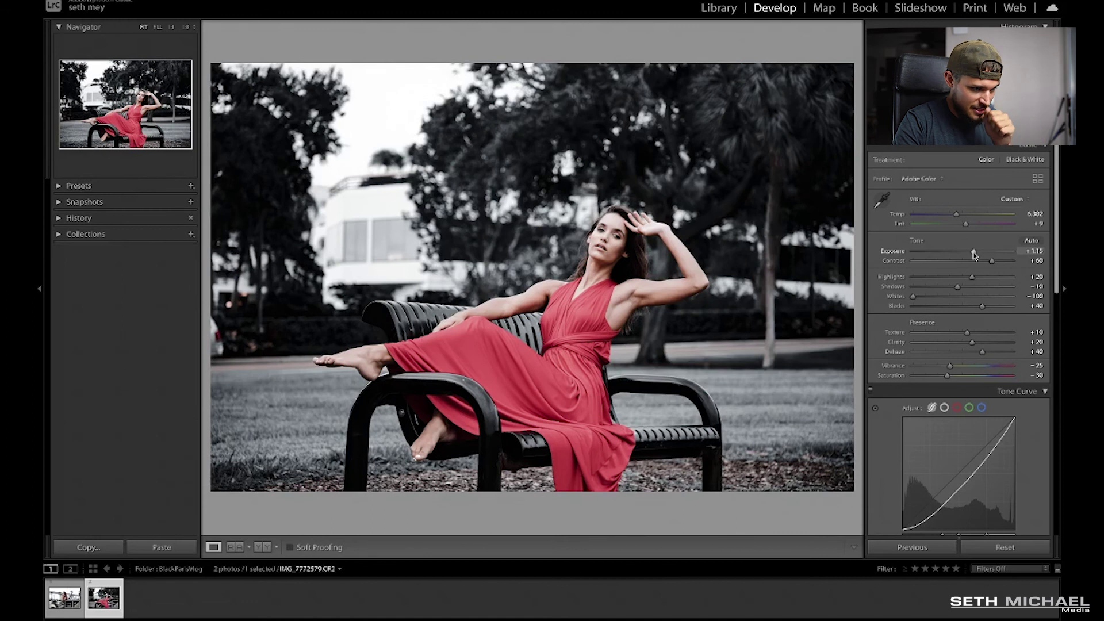
pyautogui.moveTo(973, 251); pyautogui.dragTo(975, 253)
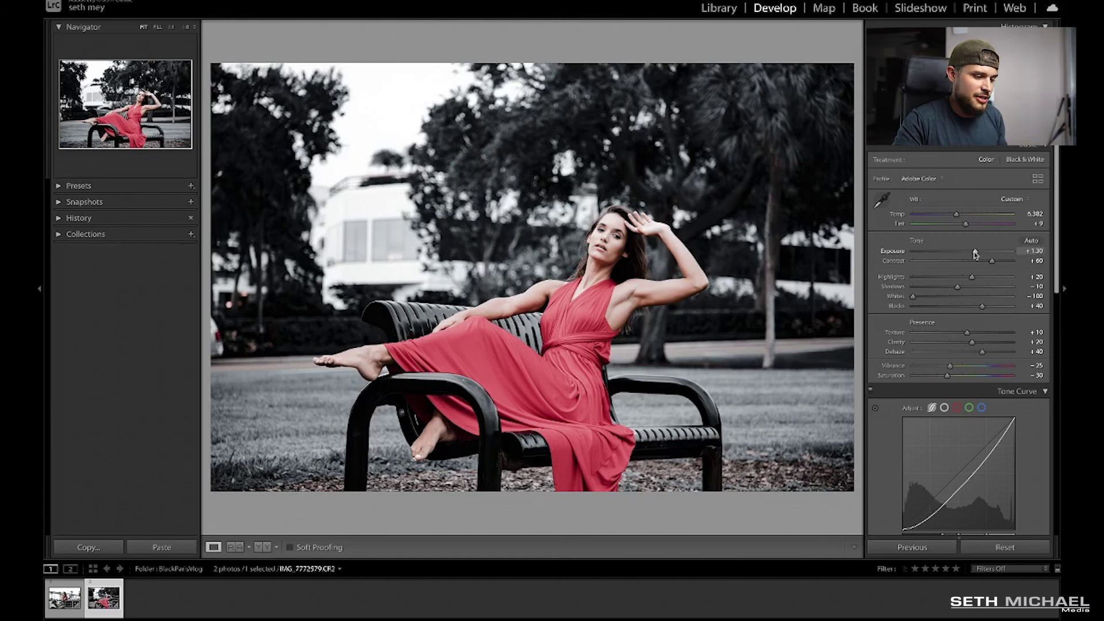
pyautogui.moveTo(975, 253); pyautogui.dragTo(974, 255)
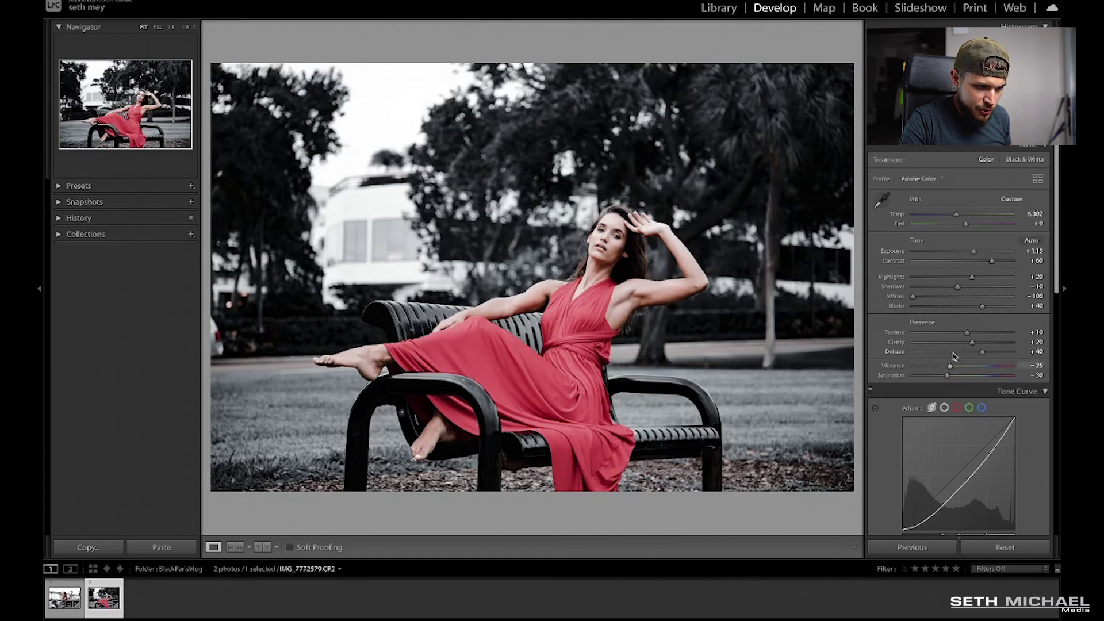
pyautogui.moveTo(982, 308); pyautogui.dragTo(978, 311)
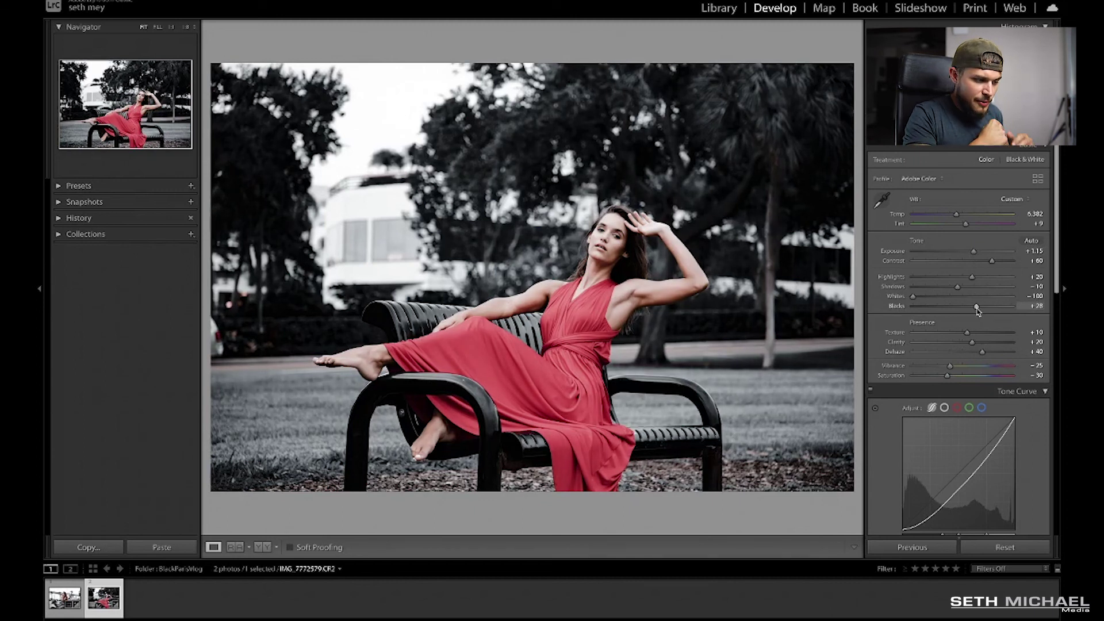